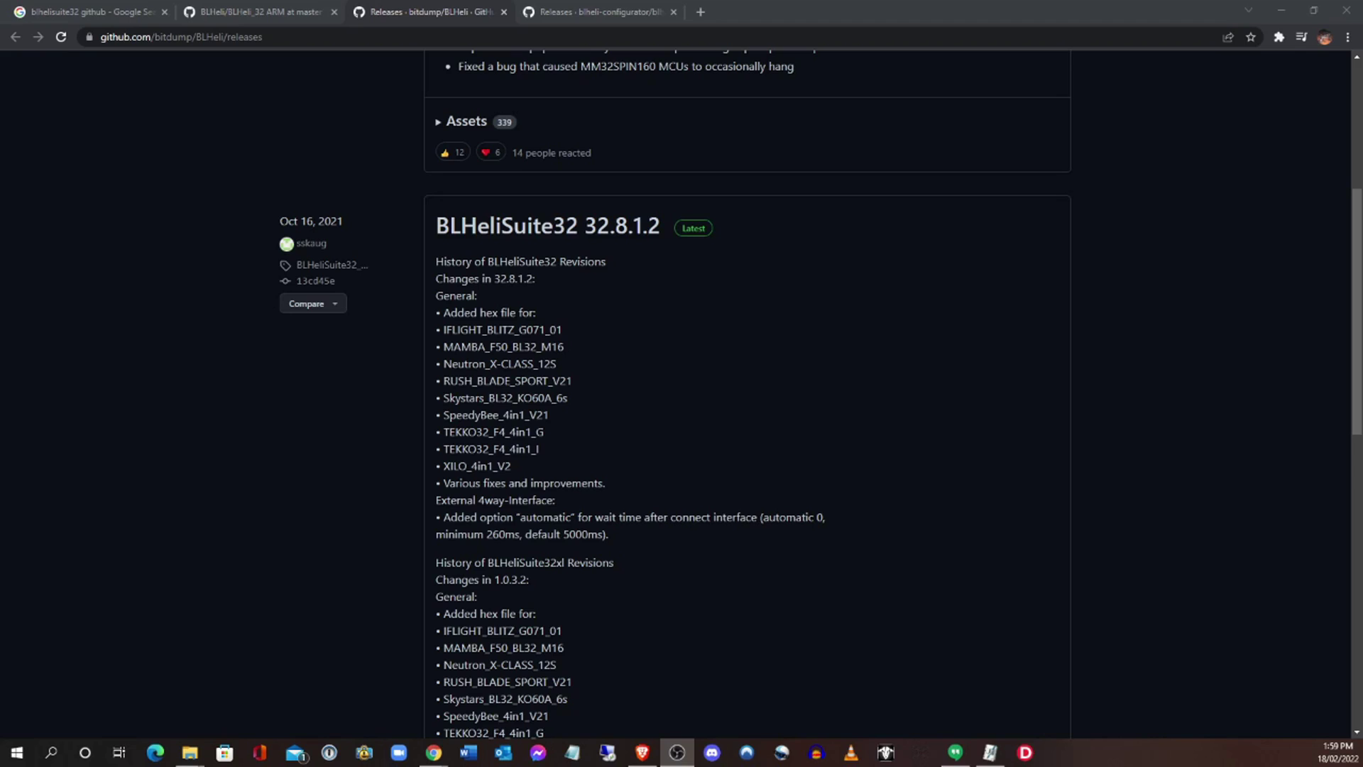
left_click(112, 14)
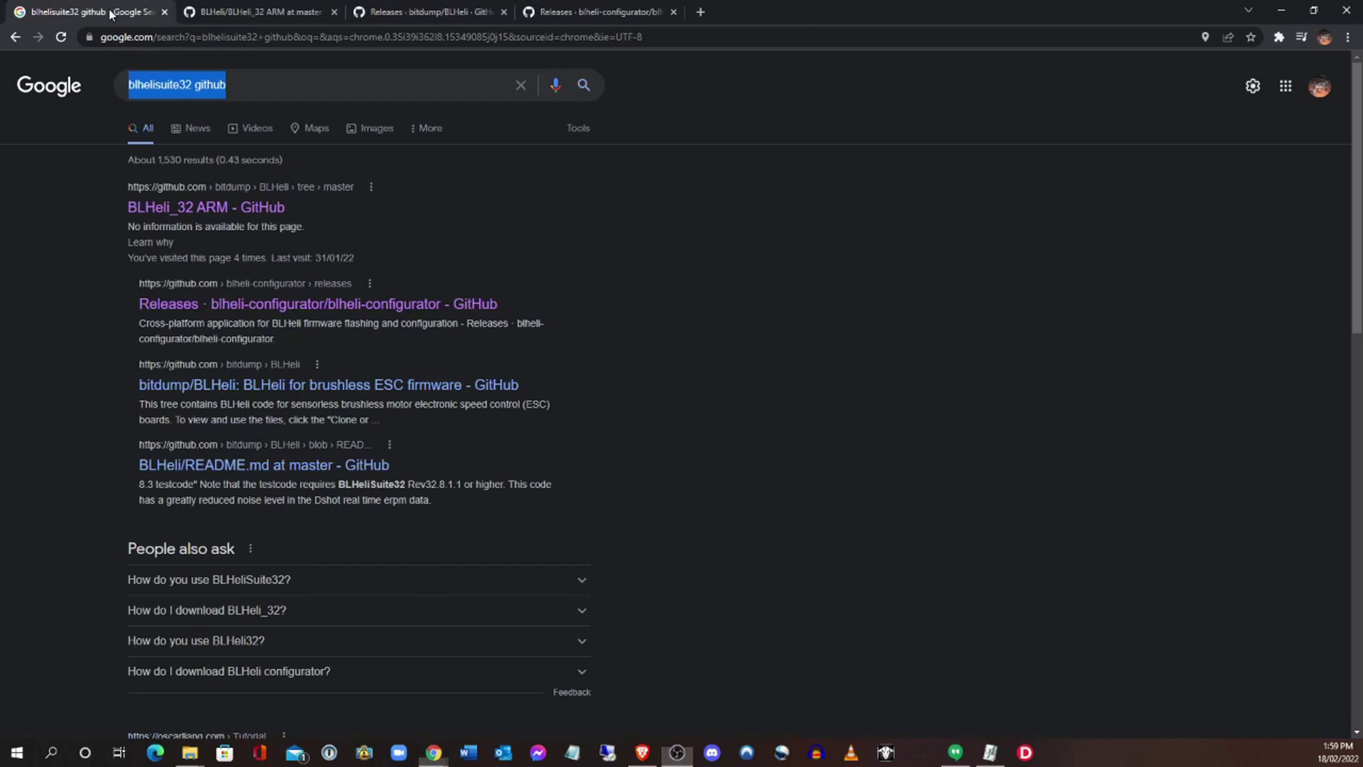
left_click(255, 87)
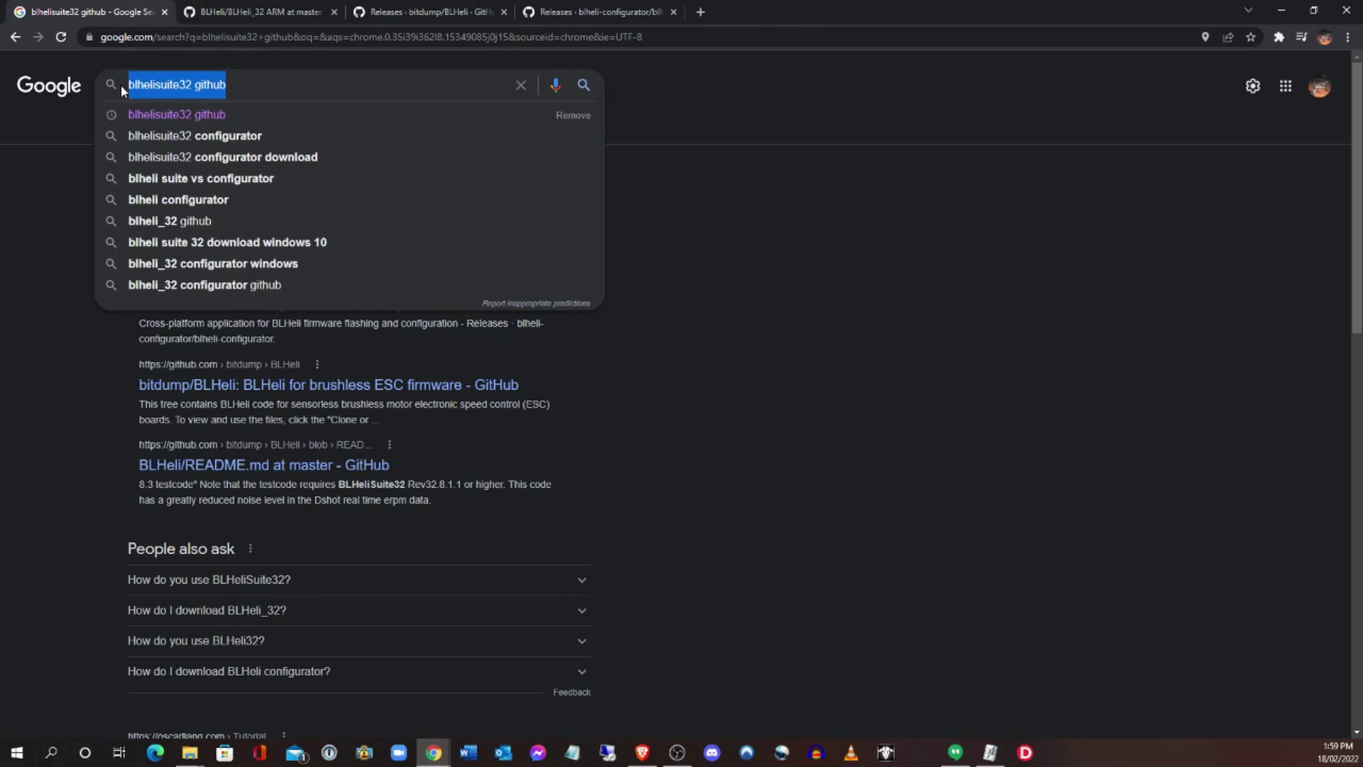
left_click(229, 86)
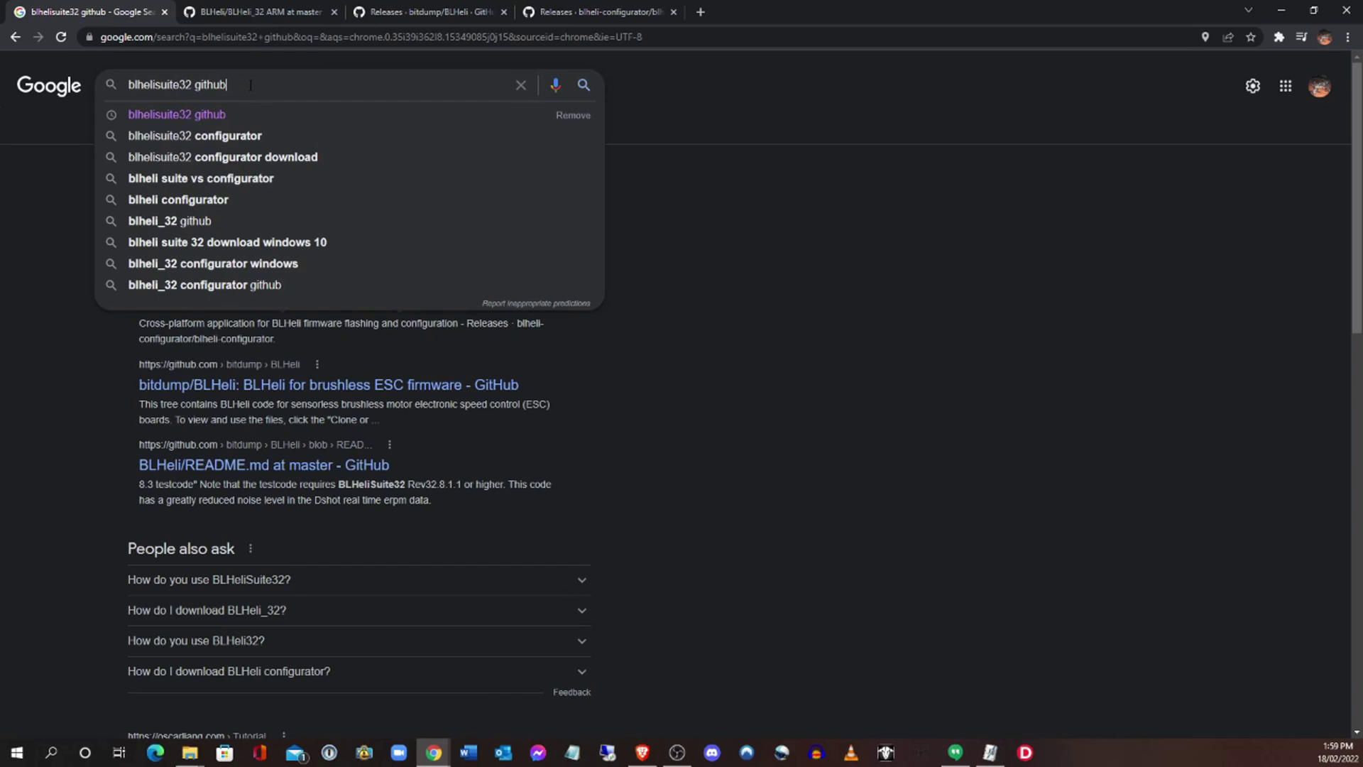
left_click(249, 12)
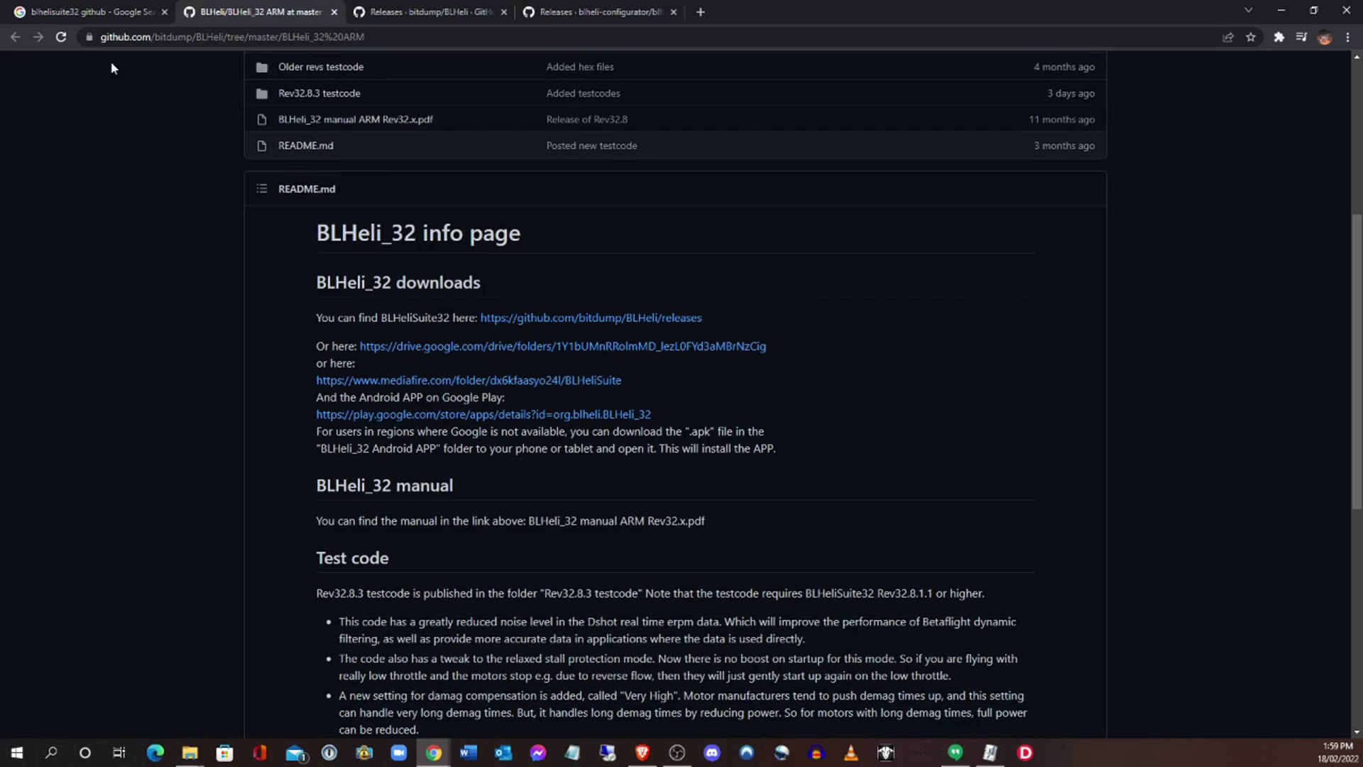
left_click(110, 17)
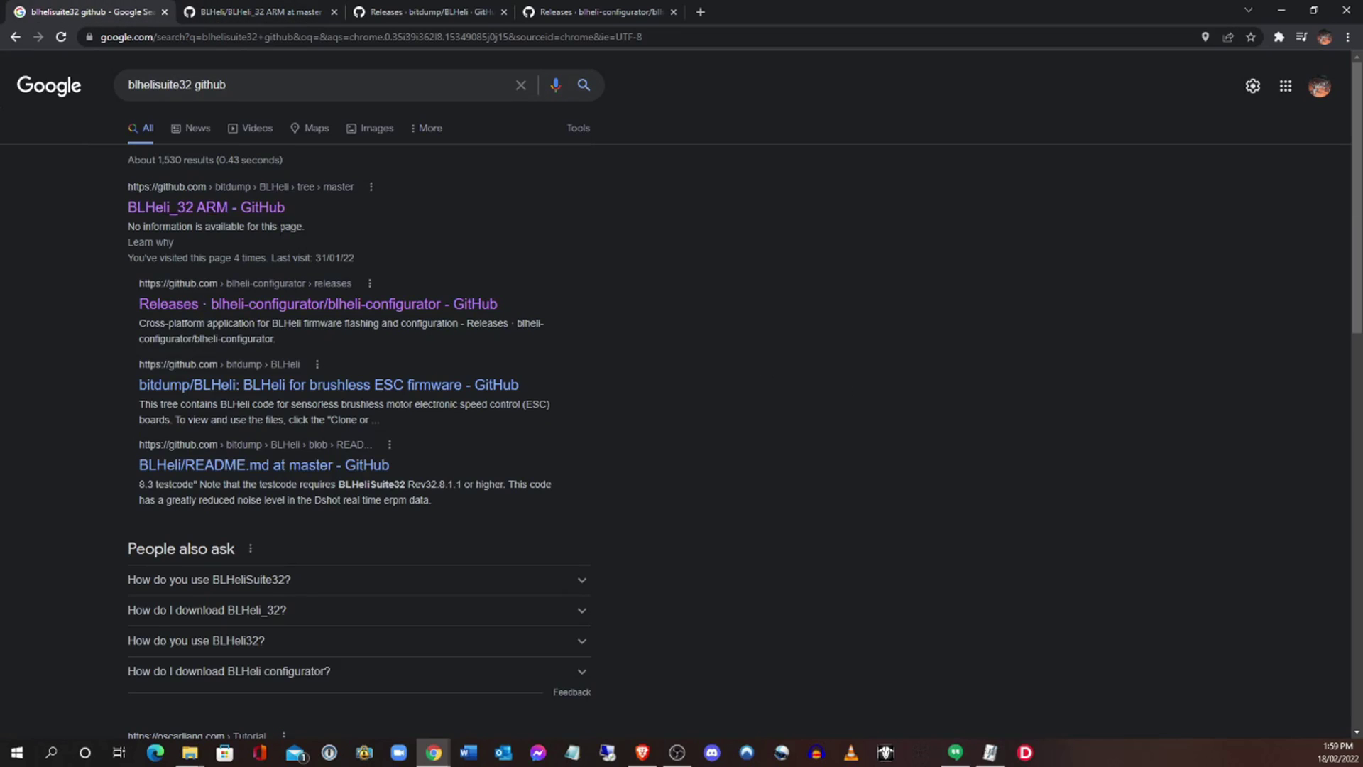
key("ctrl+Tab")
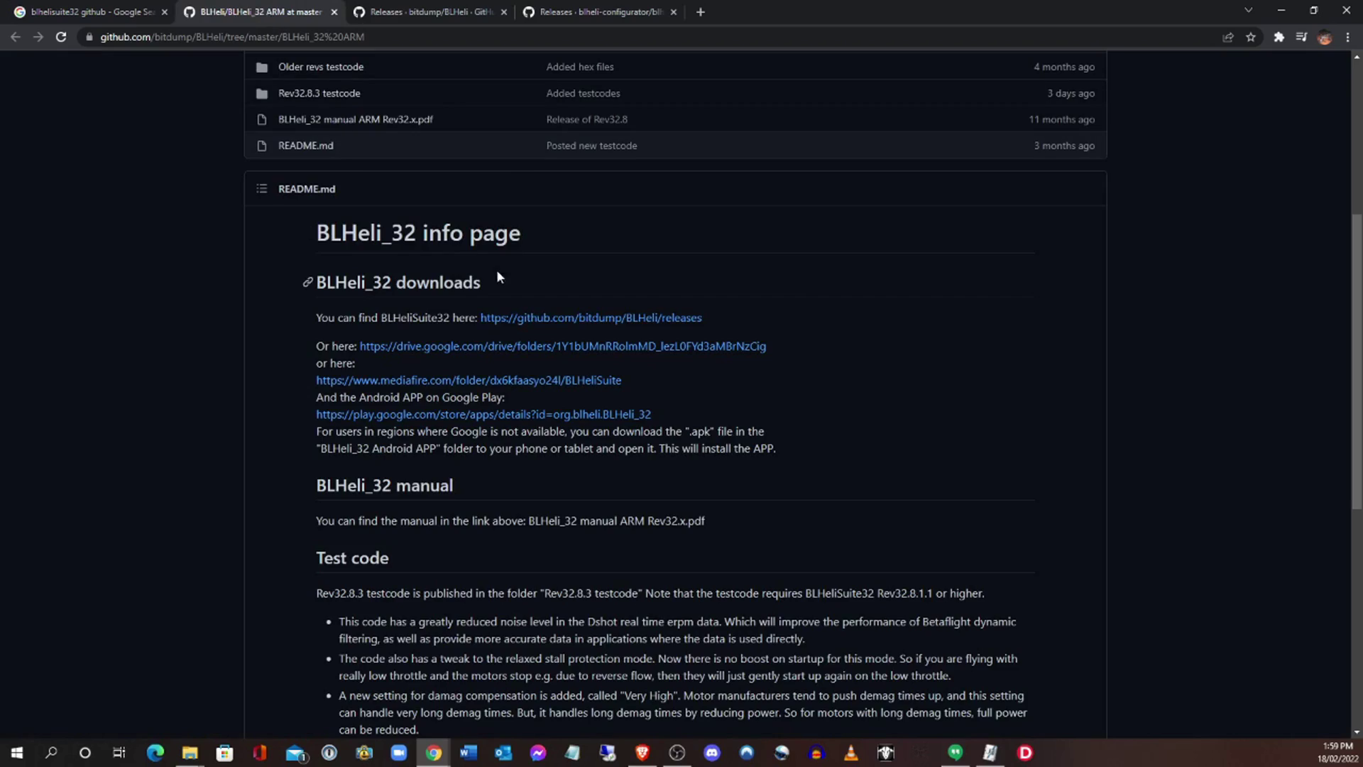
scroll(396, 346, "up", 5)
scroll(407, 349, "down", 12)
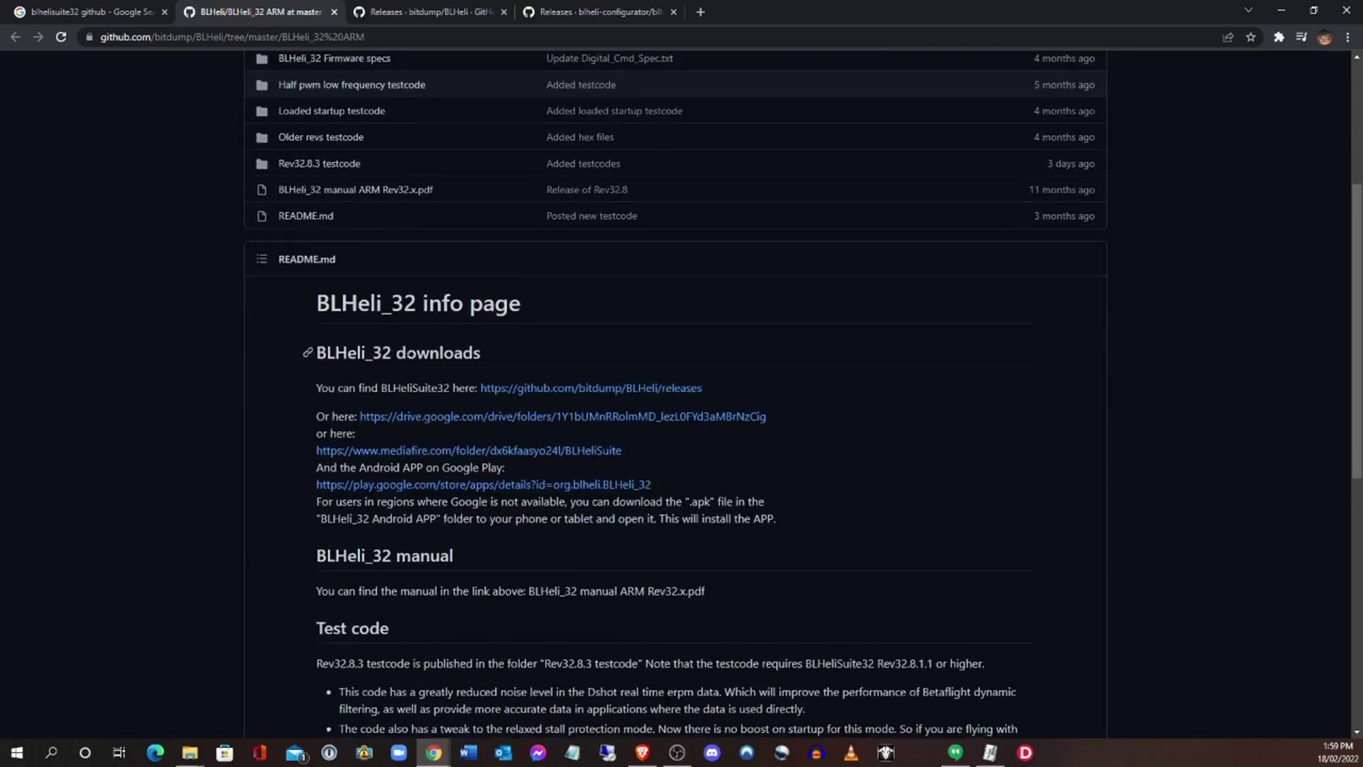
scroll(401, 264, "up", 7)
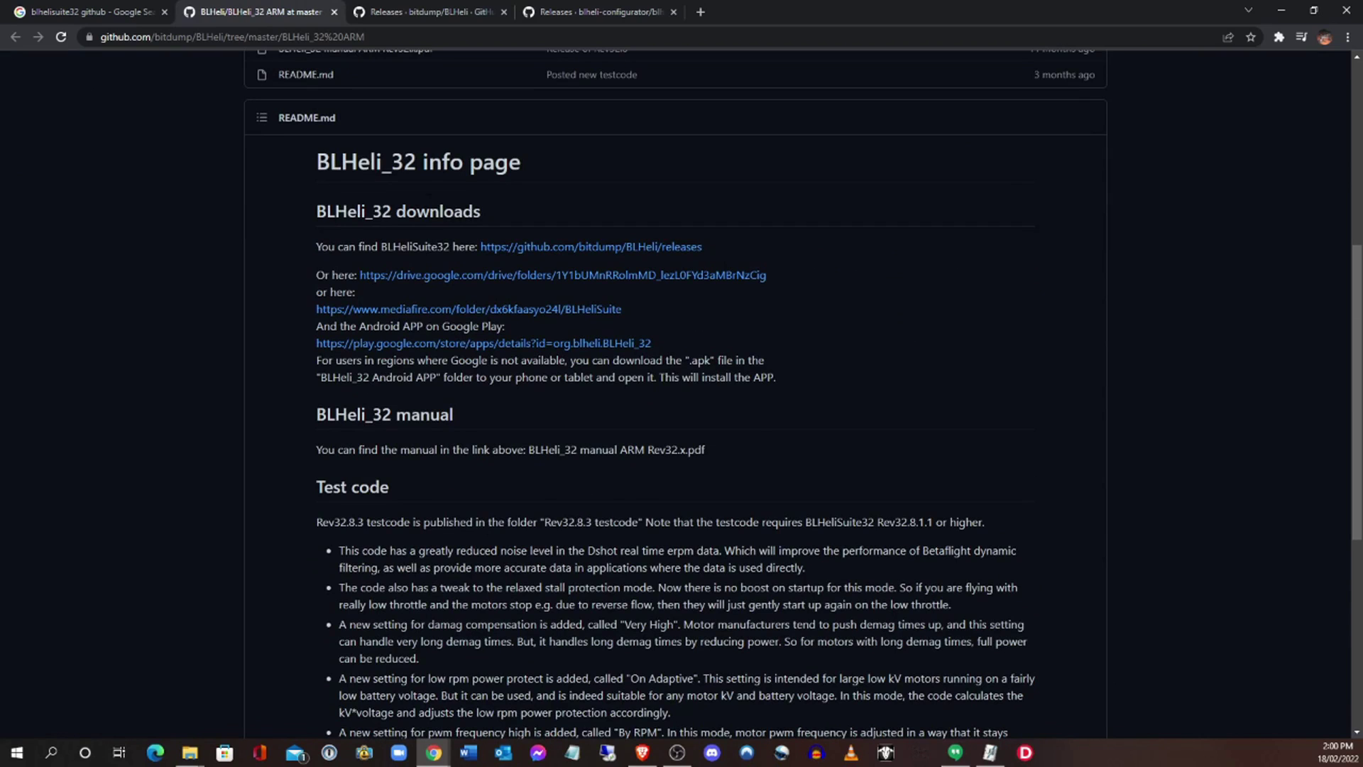
left_click_drag(487, 220, 317, 212)
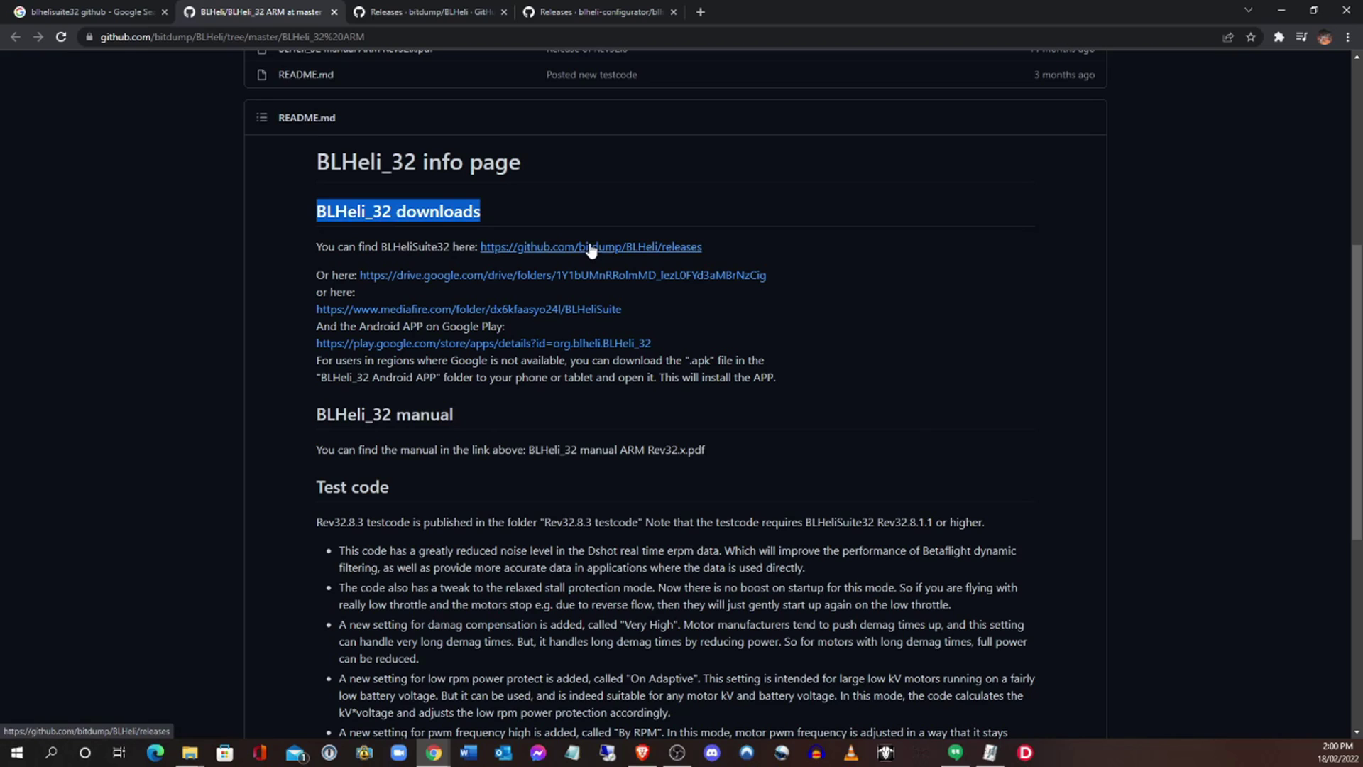
Step: Return to the BLHeli releases page and scroll to the 32.8.1.2 Assets listing BLHeliSuite32_32812.zip
left_click(428, 14)
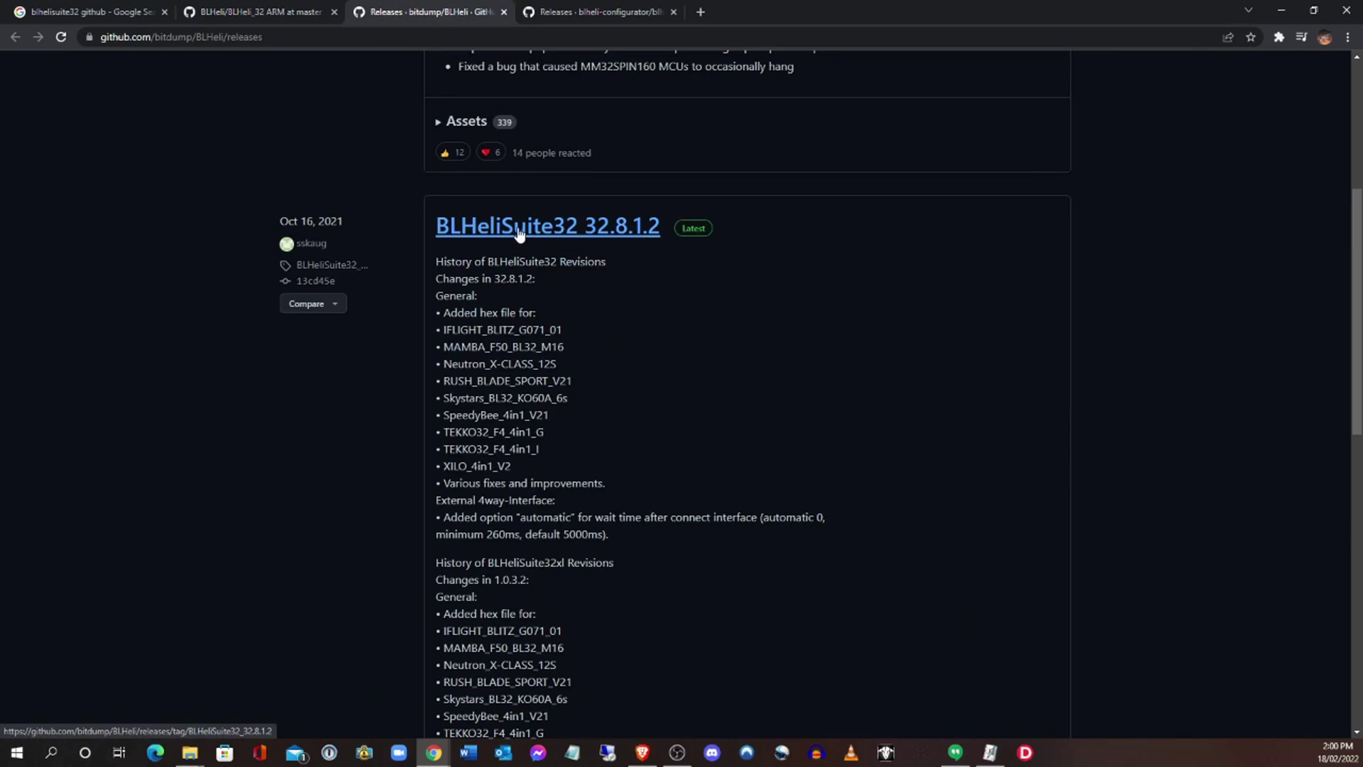
scroll(654, 364, "up", 2)
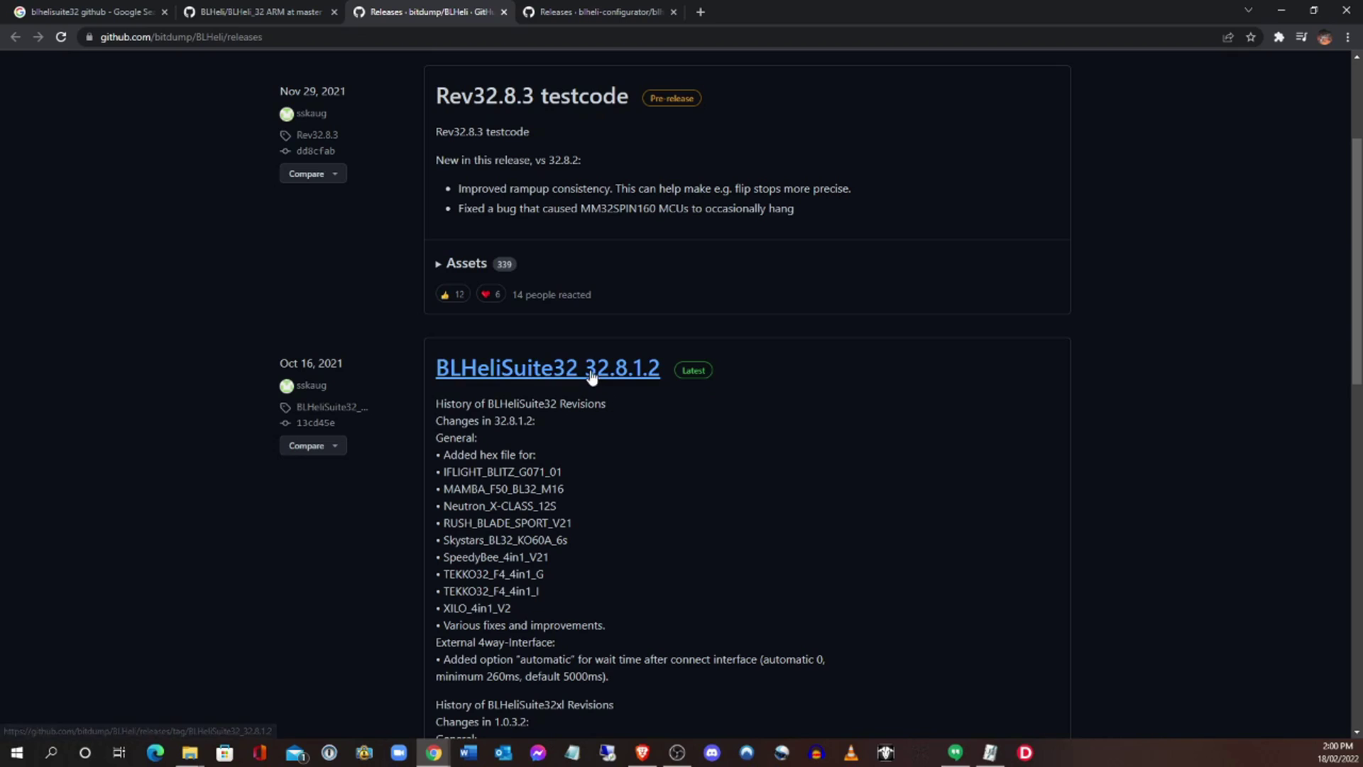
scroll(692, 472, "down", 1)
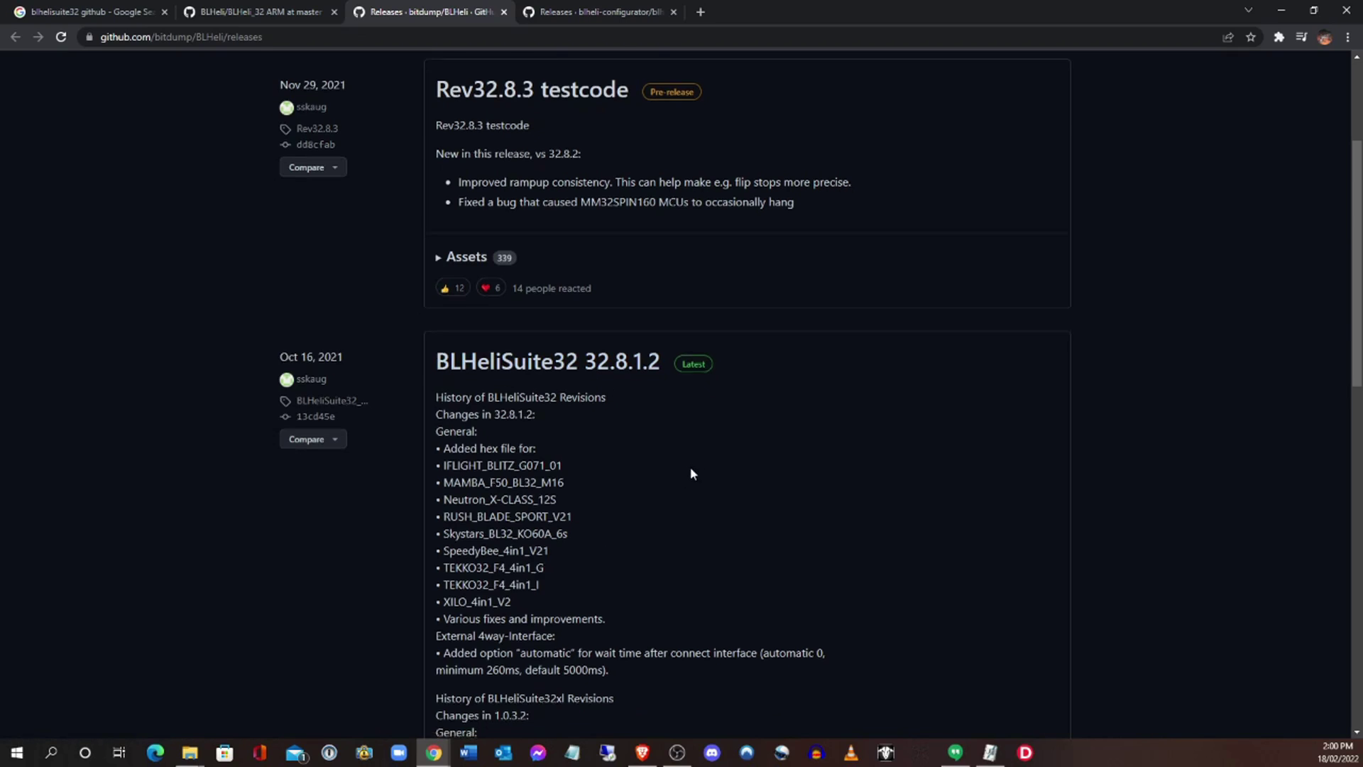
scroll(692, 472, "down", 12)
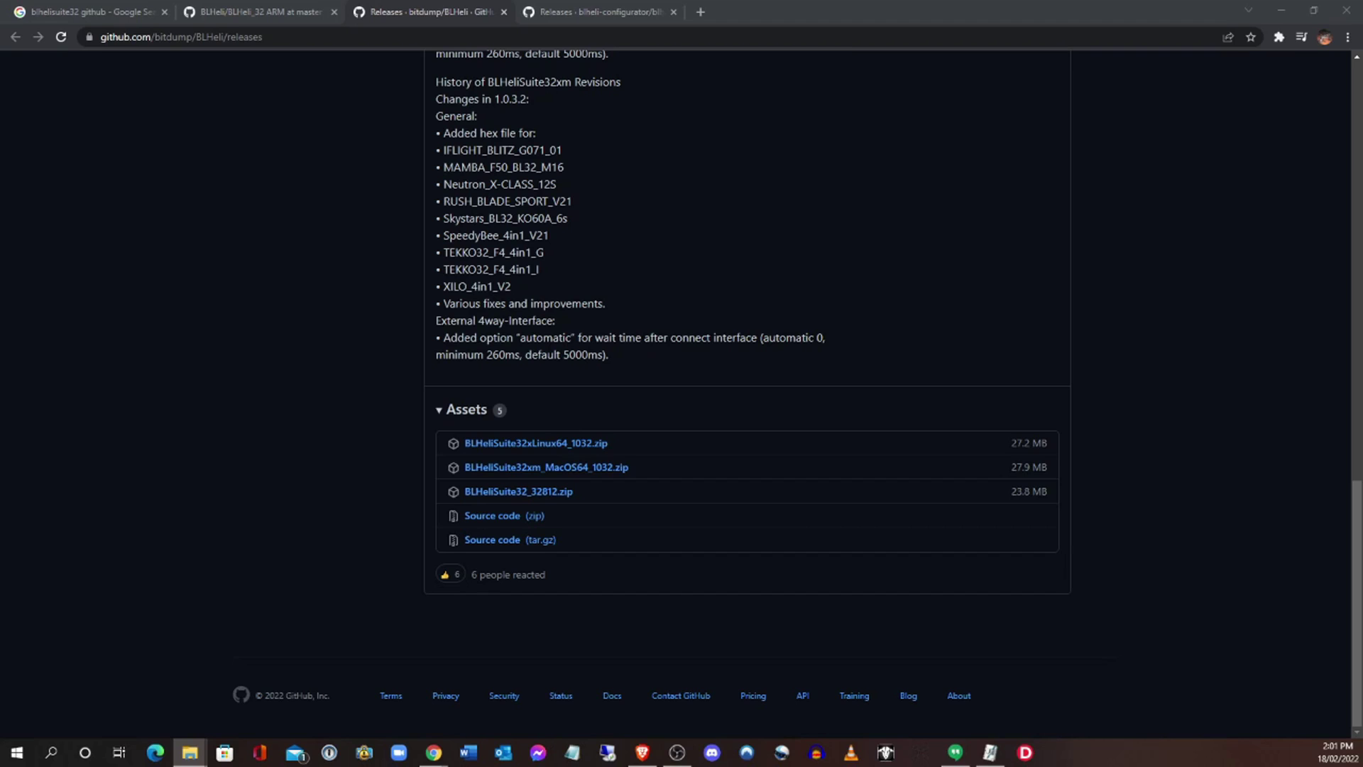
Step: Restore BLHeliSuite32 and connect to the flight controller on port COM10
left_click(1023, 754)
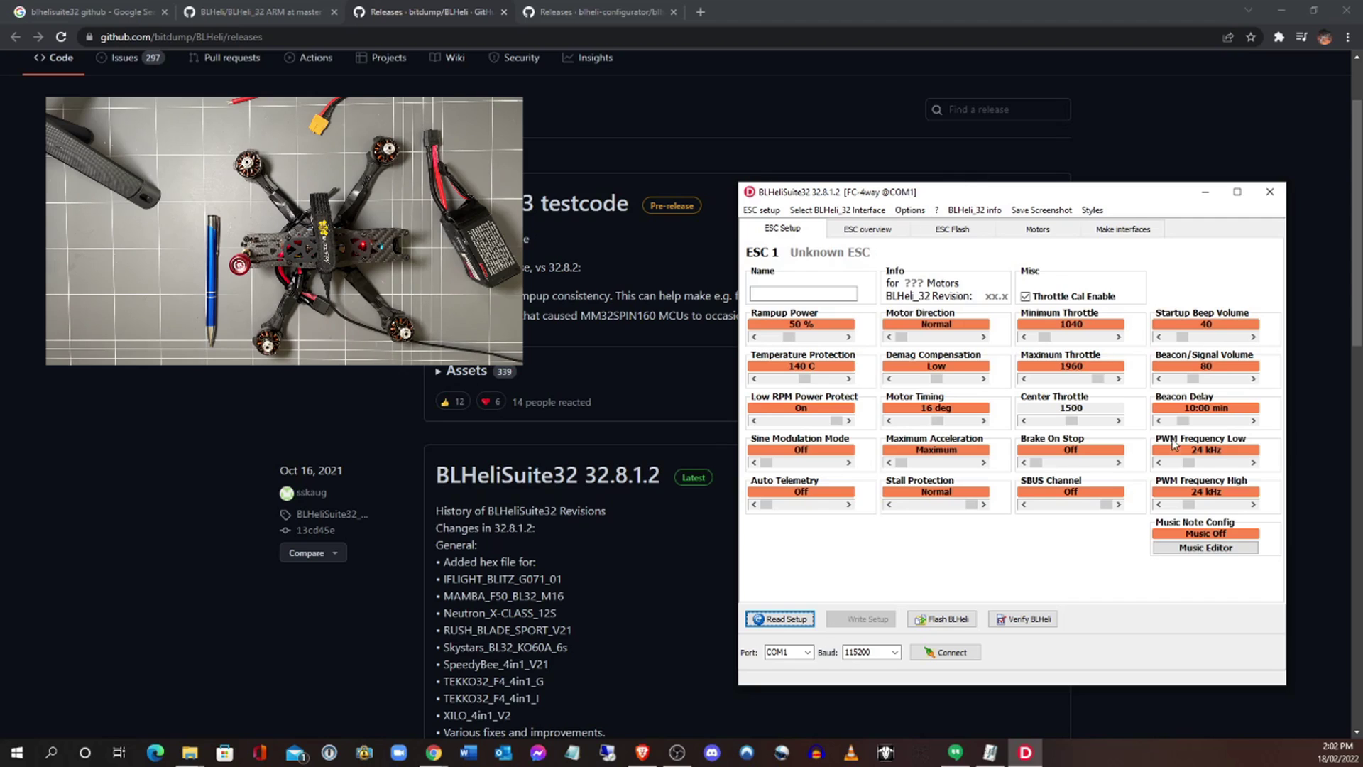
left_click(808, 652)
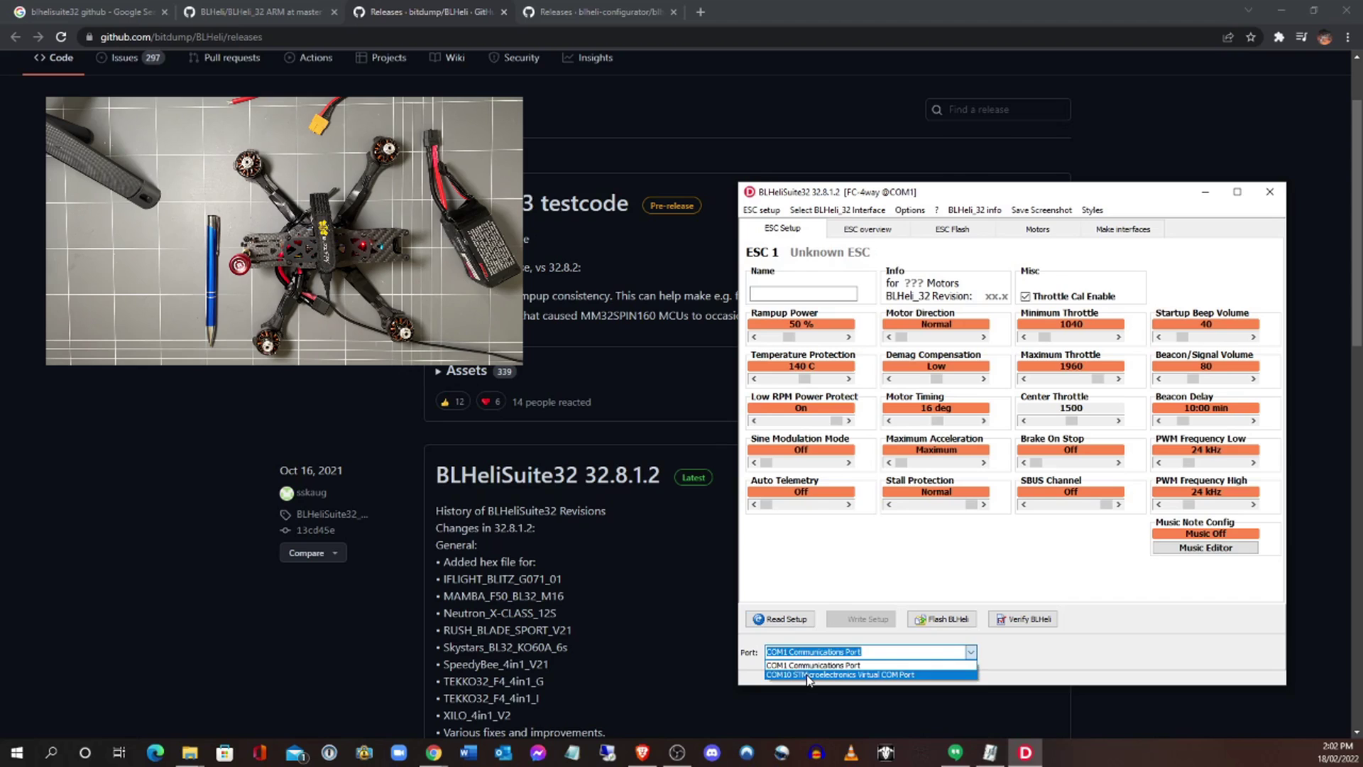
left_click(808, 675)
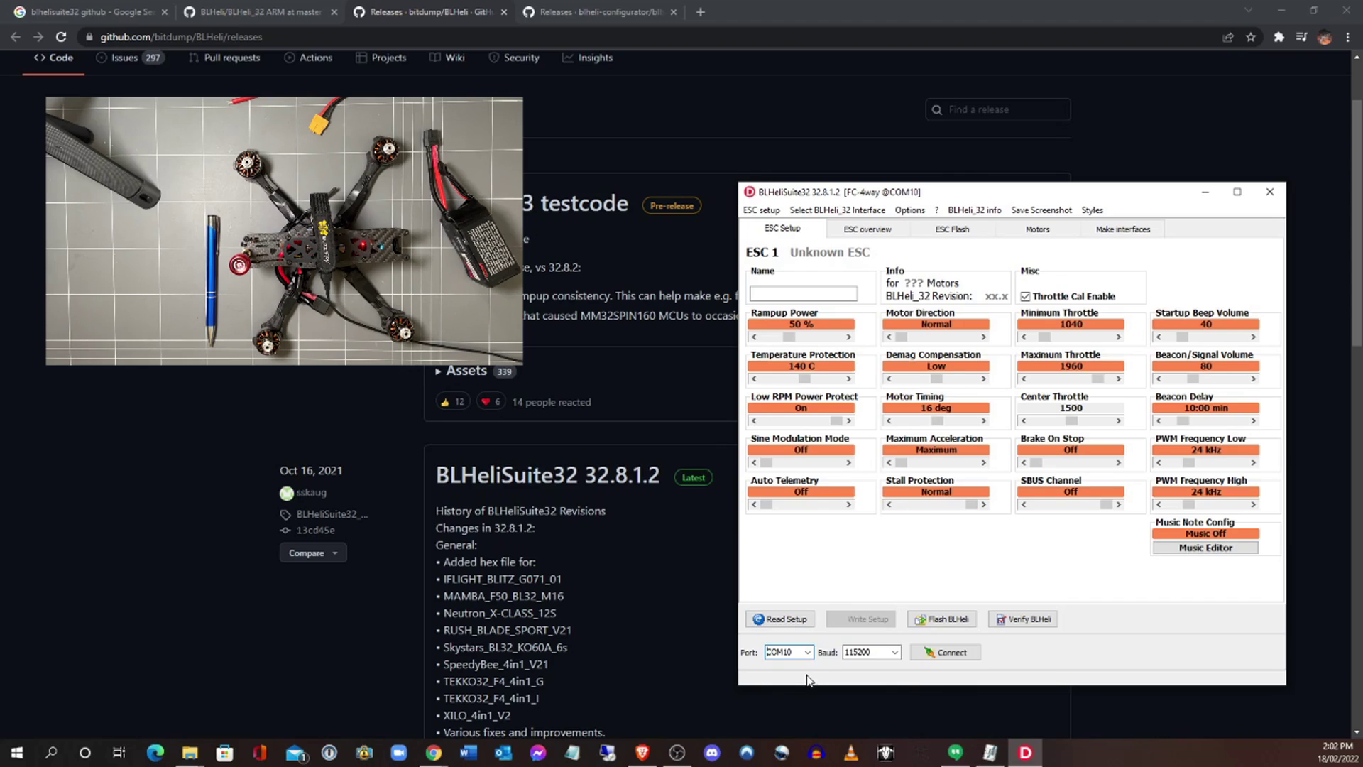
left_click(941, 653)
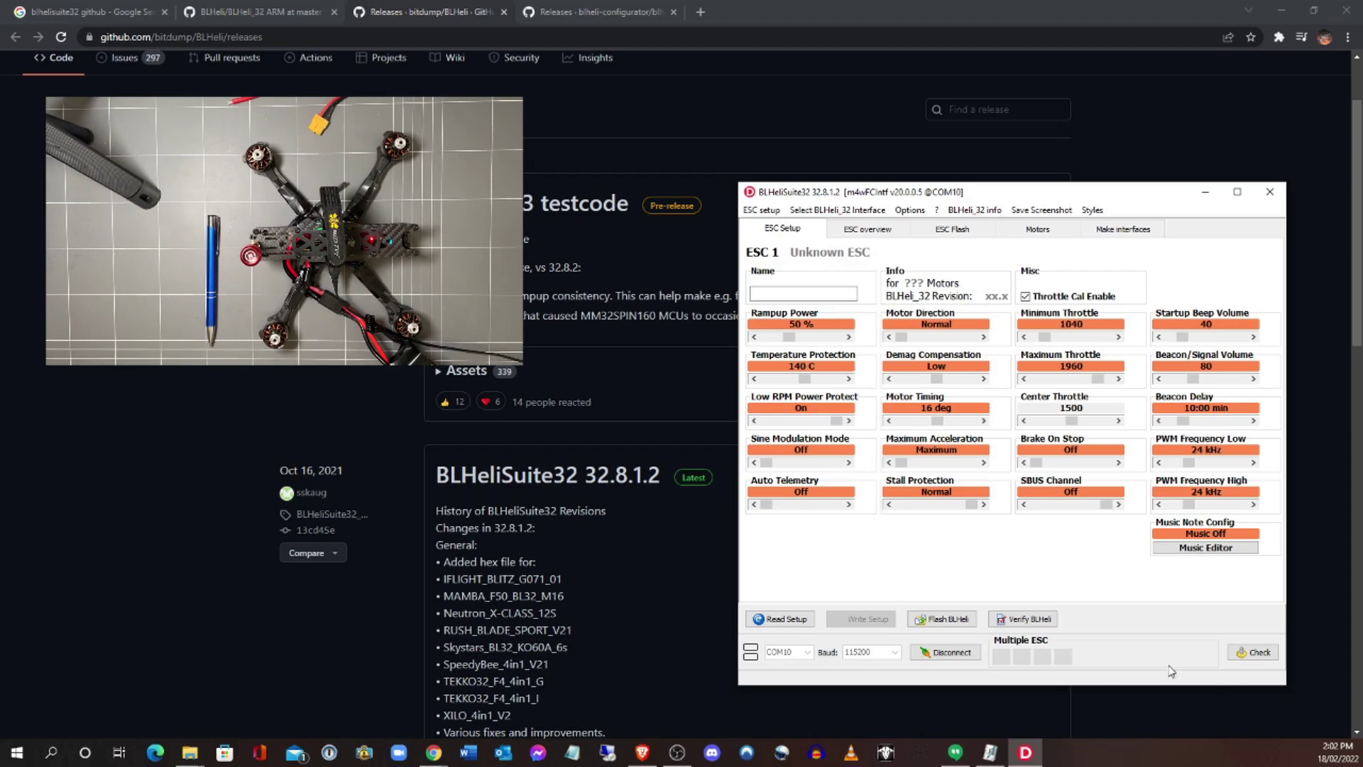
Step: Run Check to detect ESC#1–4 as MAMBA F50 BL32 F401 and load ESC 1's setup
left_click(1253, 651)
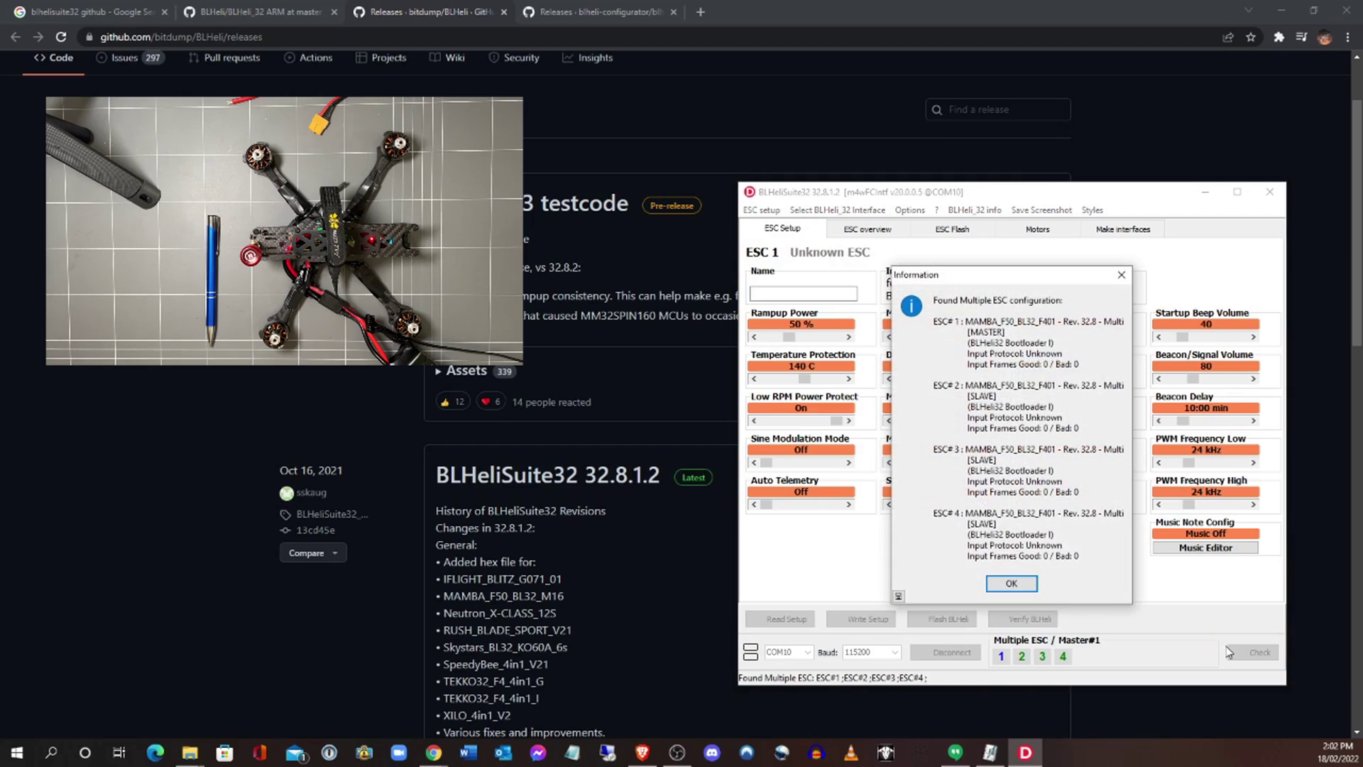
left_click_drag(1010, 282, 992, 276)
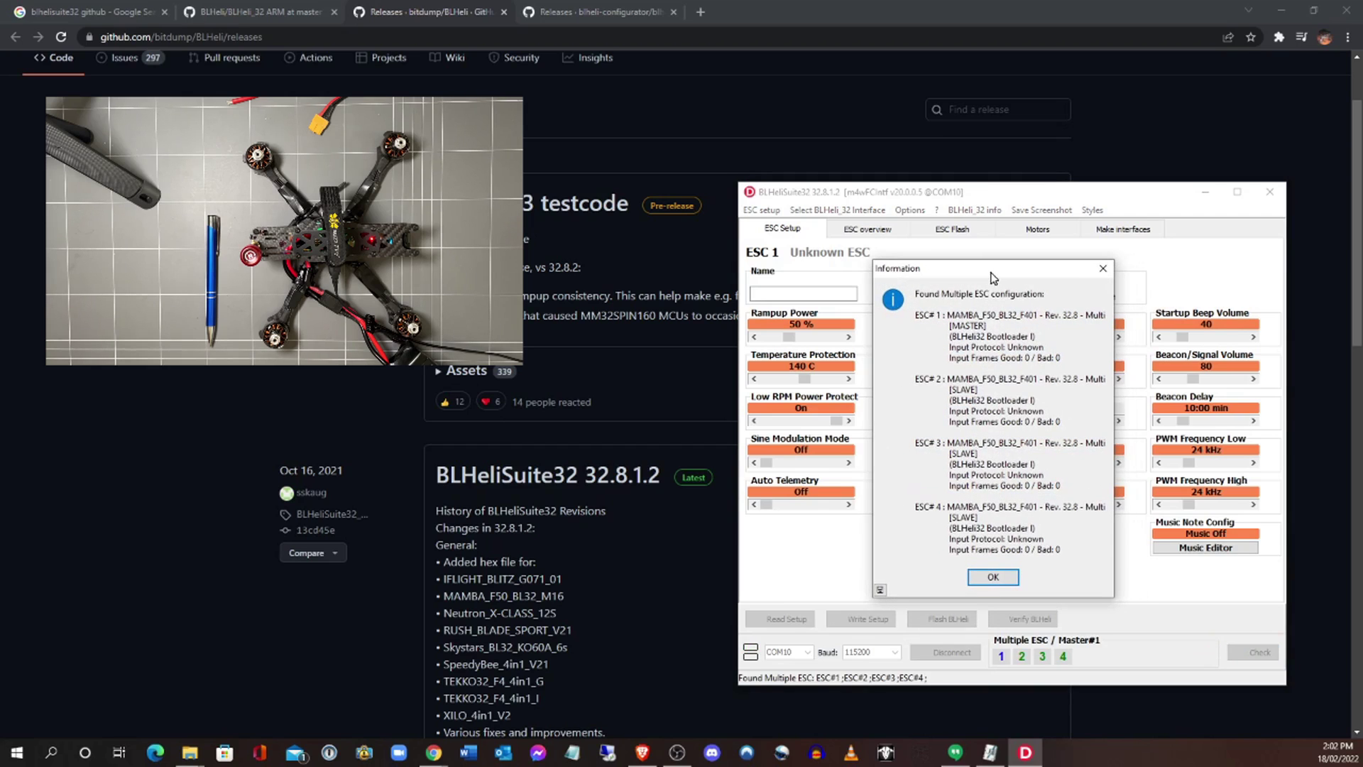
left_click(1010, 580)
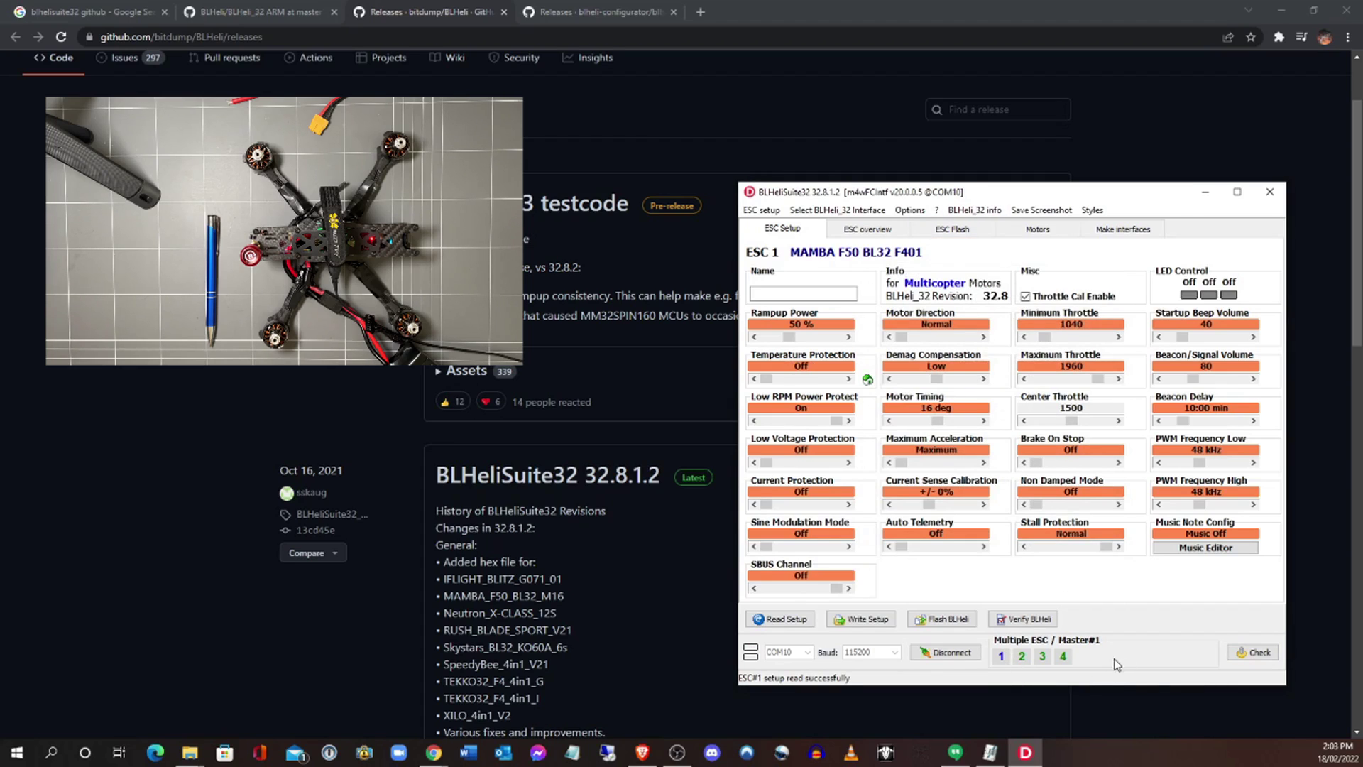
left_click(1002, 657)
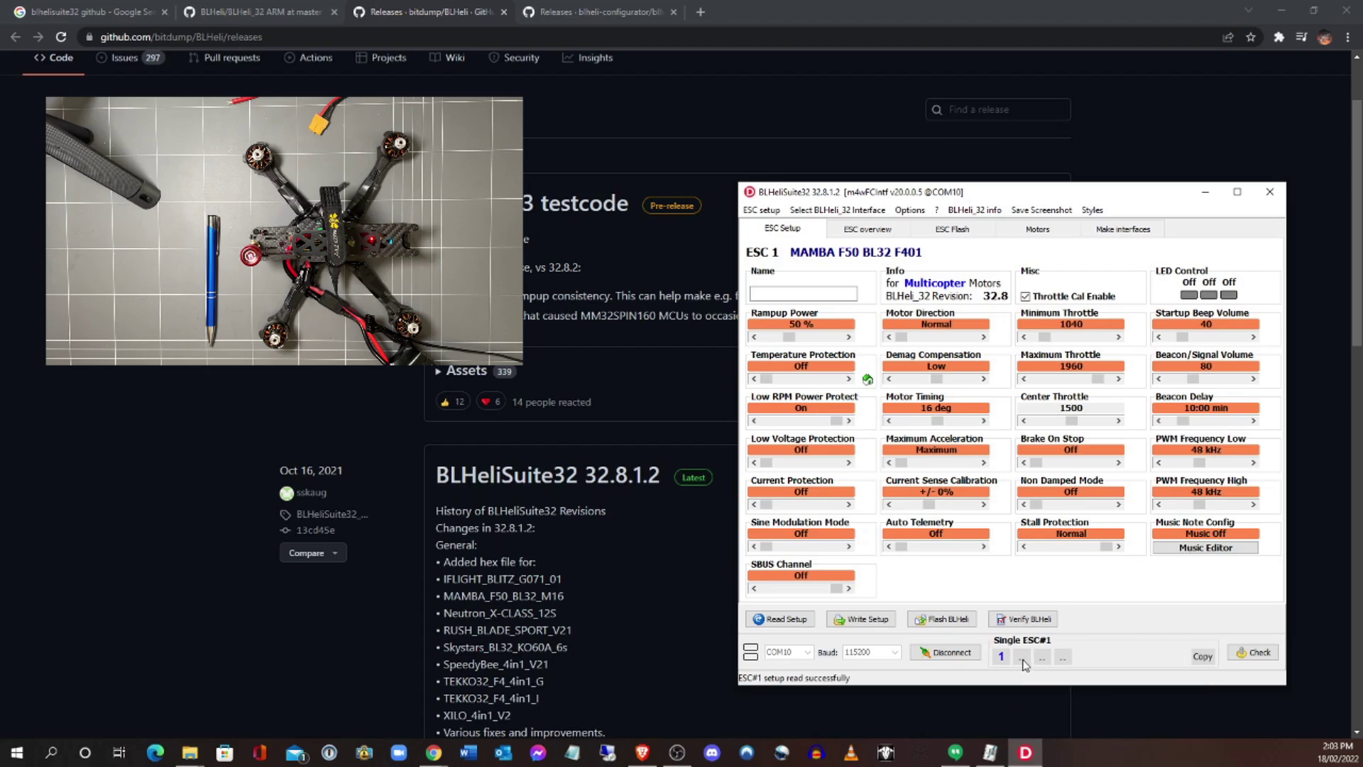
left_click(1022, 658)
left_click(1022, 659)
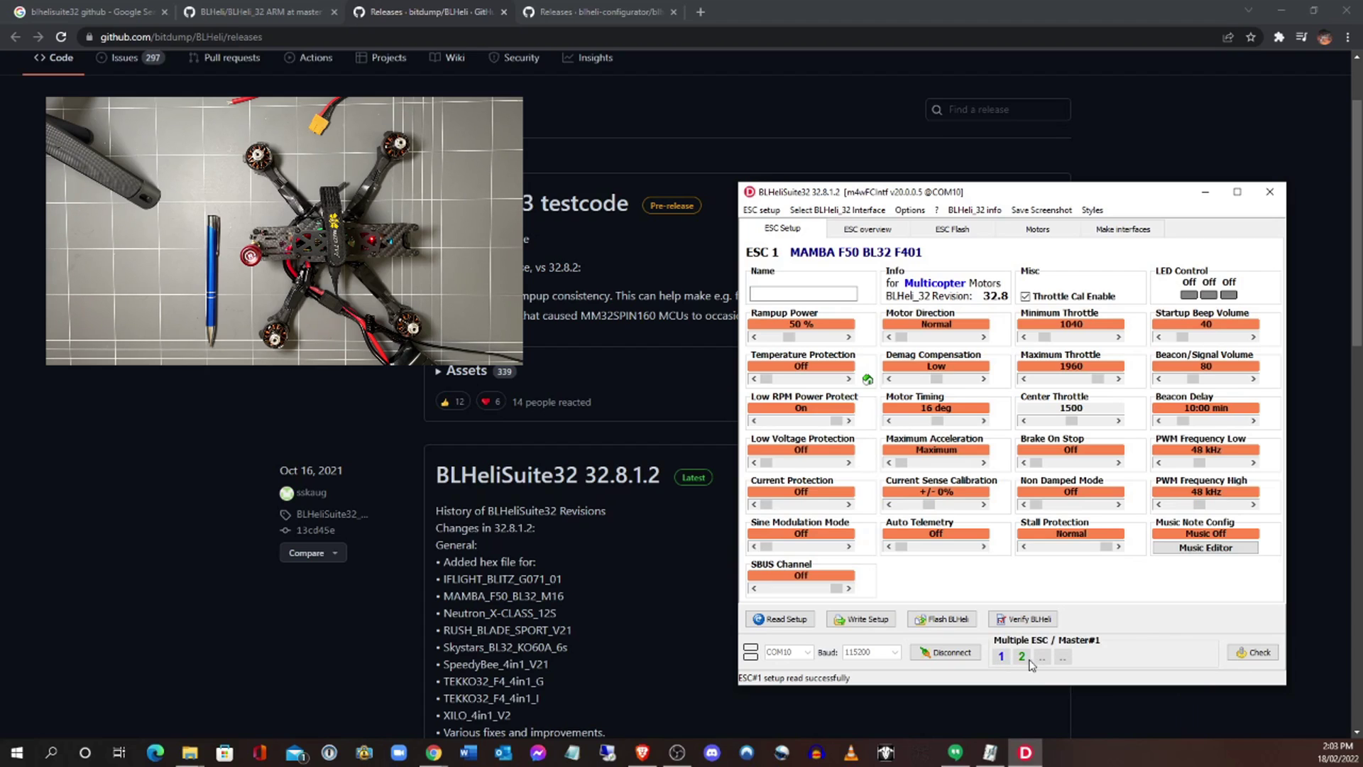
left_click(1042, 657)
left_click_drag(1045, 208, 1001, 200)
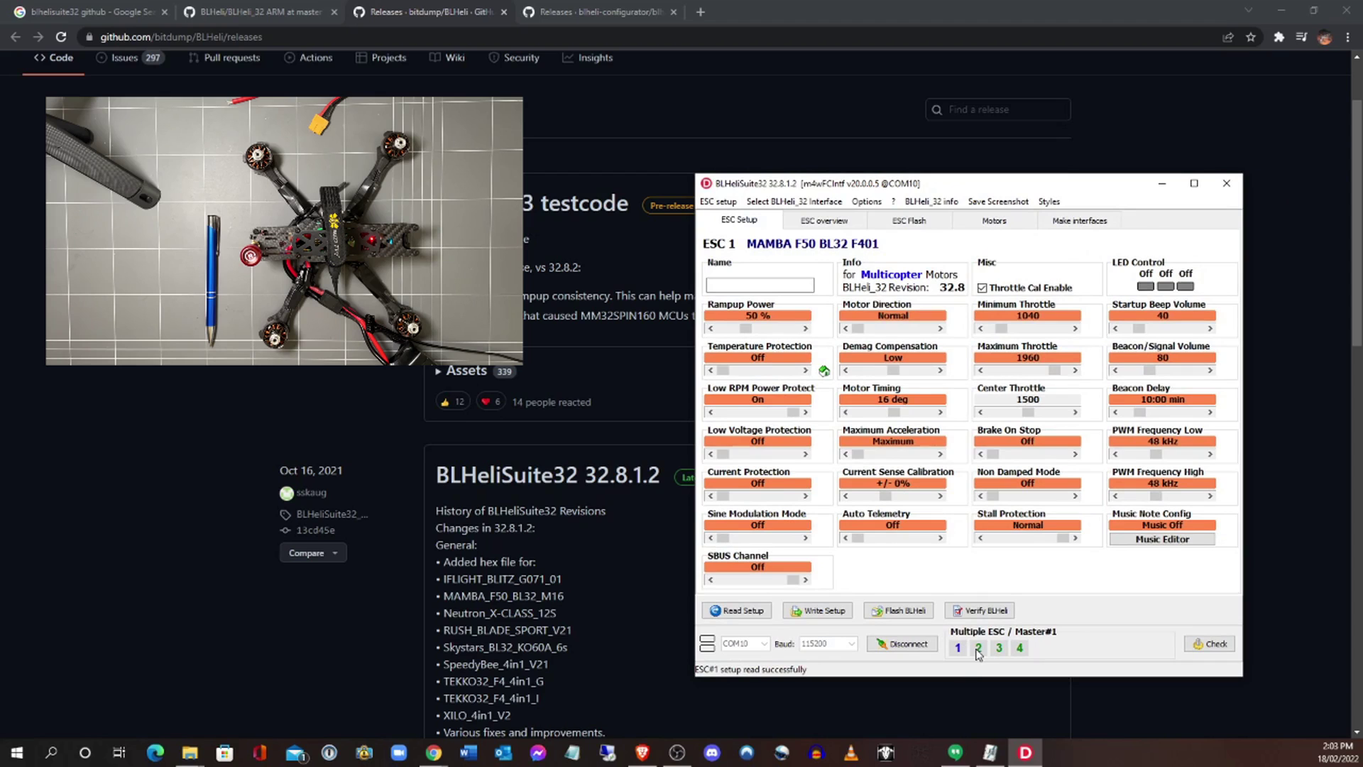
left_click_drag(932, 184, 905, 177)
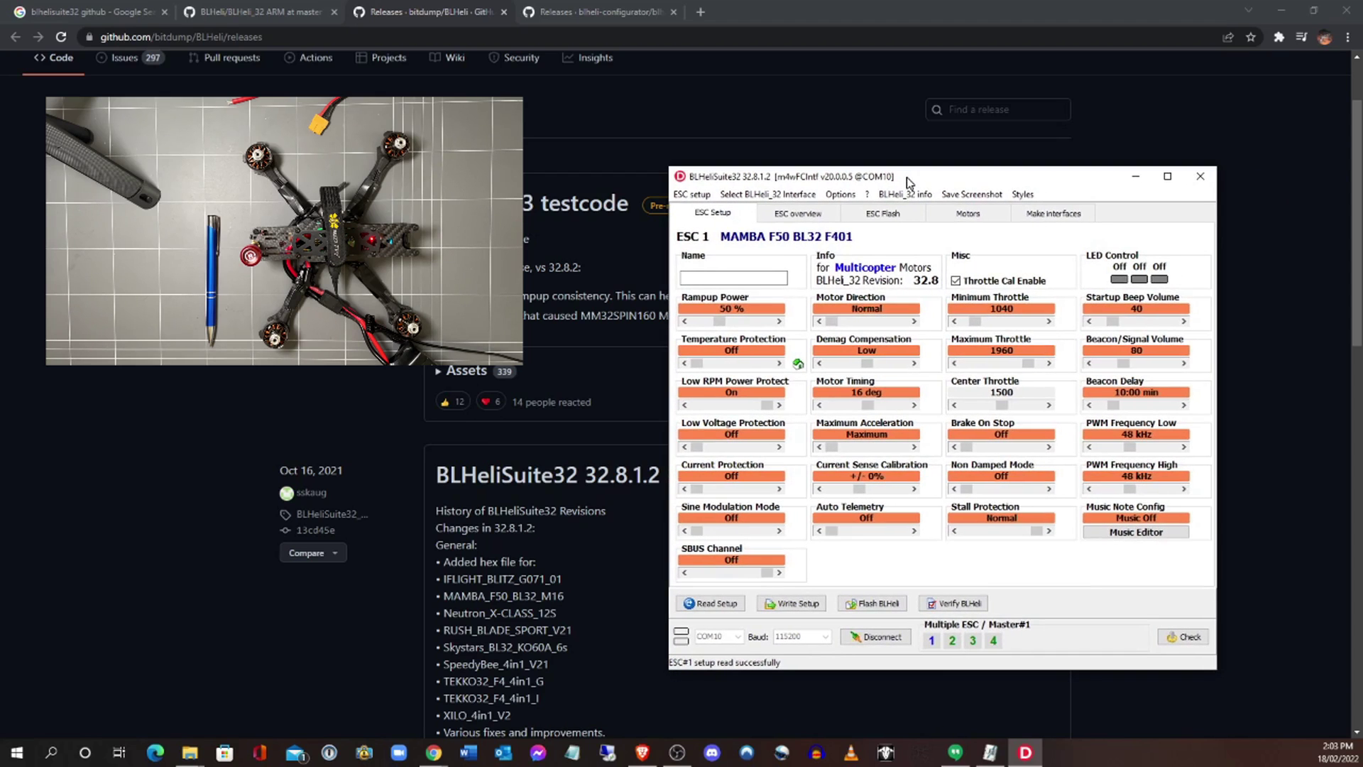
Step: Open Motors, close the ESC connection, and accept the propellers-removed warning to enable motor control
left_click(965, 214)
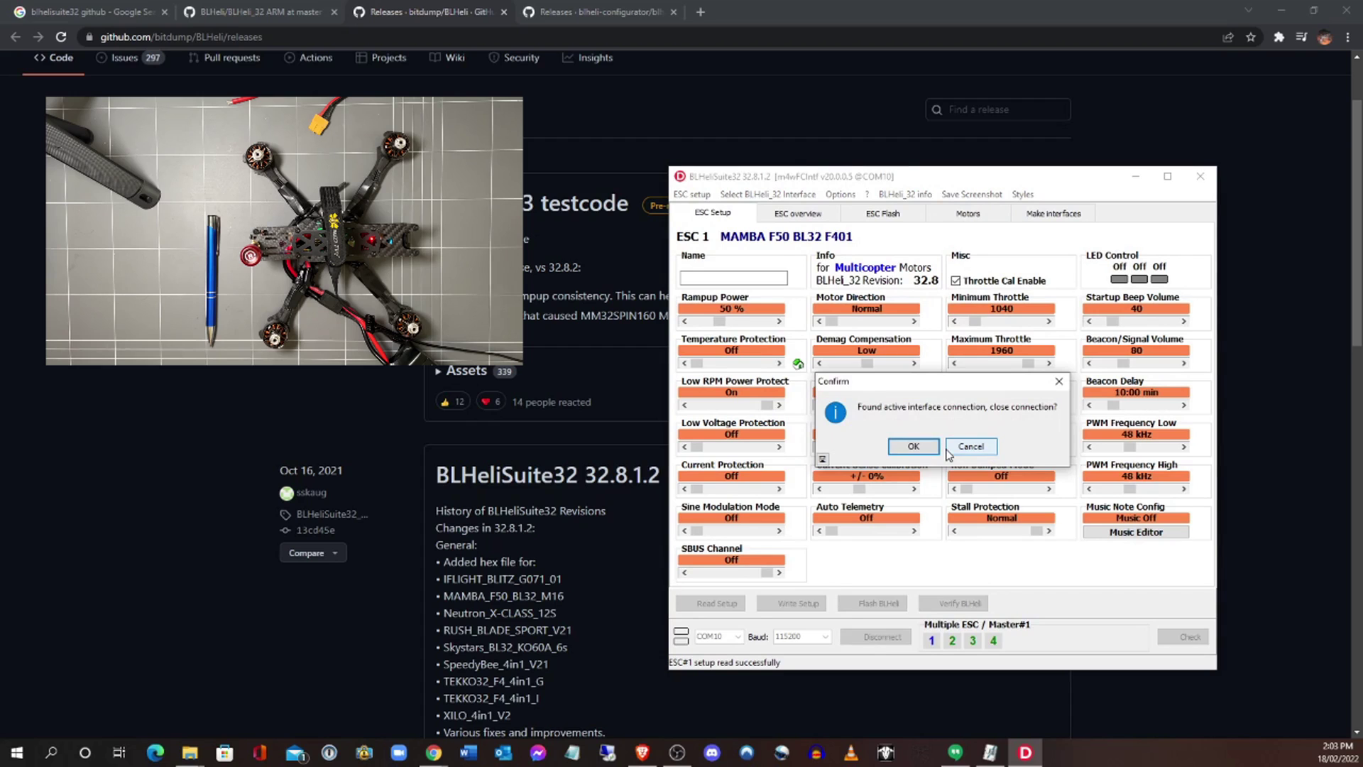
left_click(913, 447)
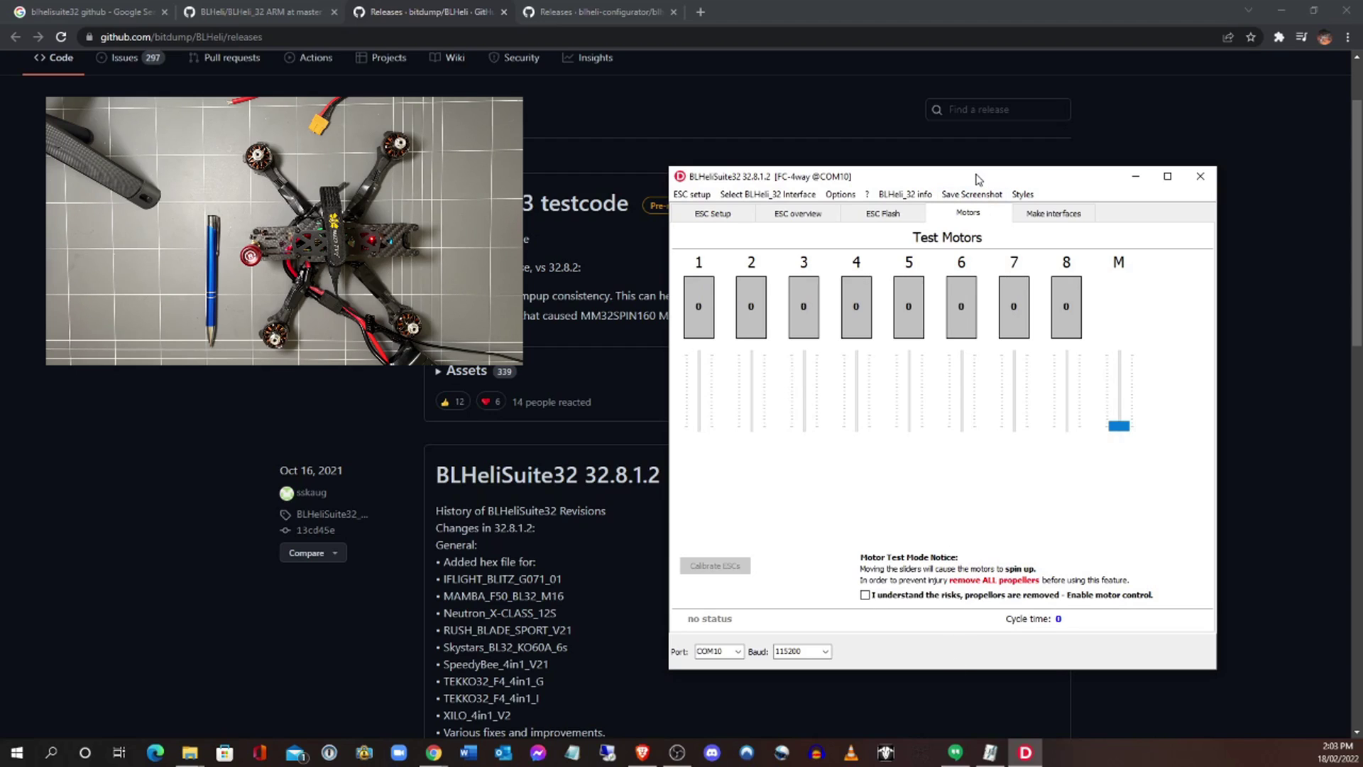
left_click(864, 595)
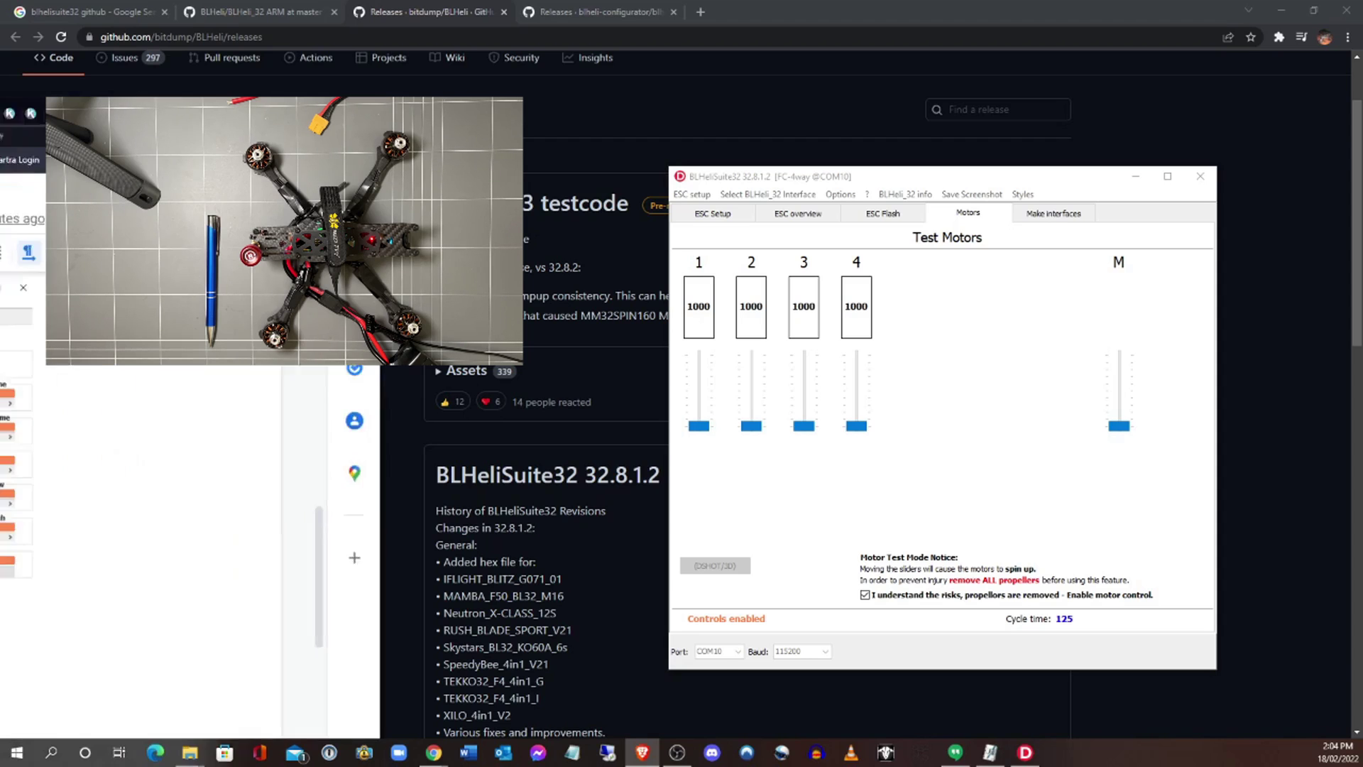
Step: Arrange the setup guide and BLHeliSuite32 windows side by side
key("alt+Tab")
left_click_drag(669, 67, 770, 20)
left_click_drag(1017, 170, 1145, 187)
scroll(424, 621, "down", 2)
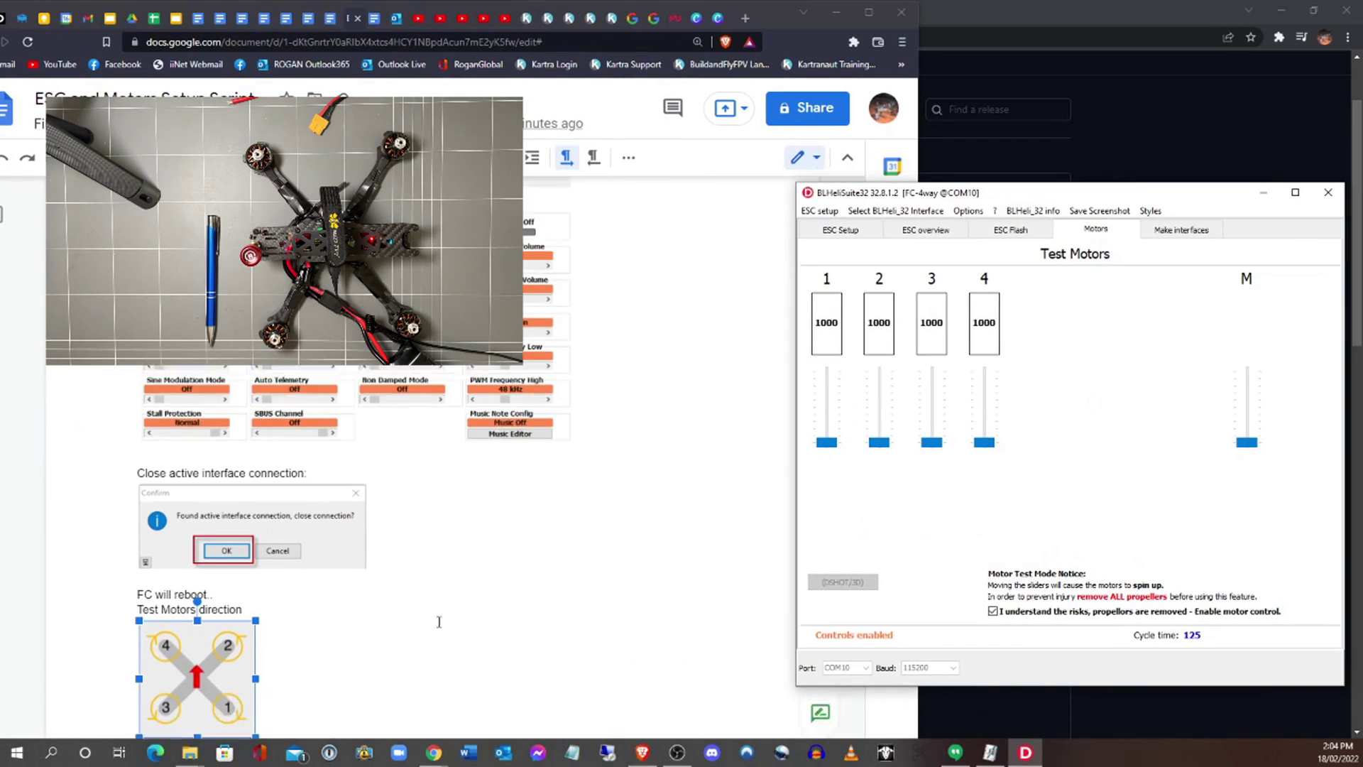
left_click(198, 596)
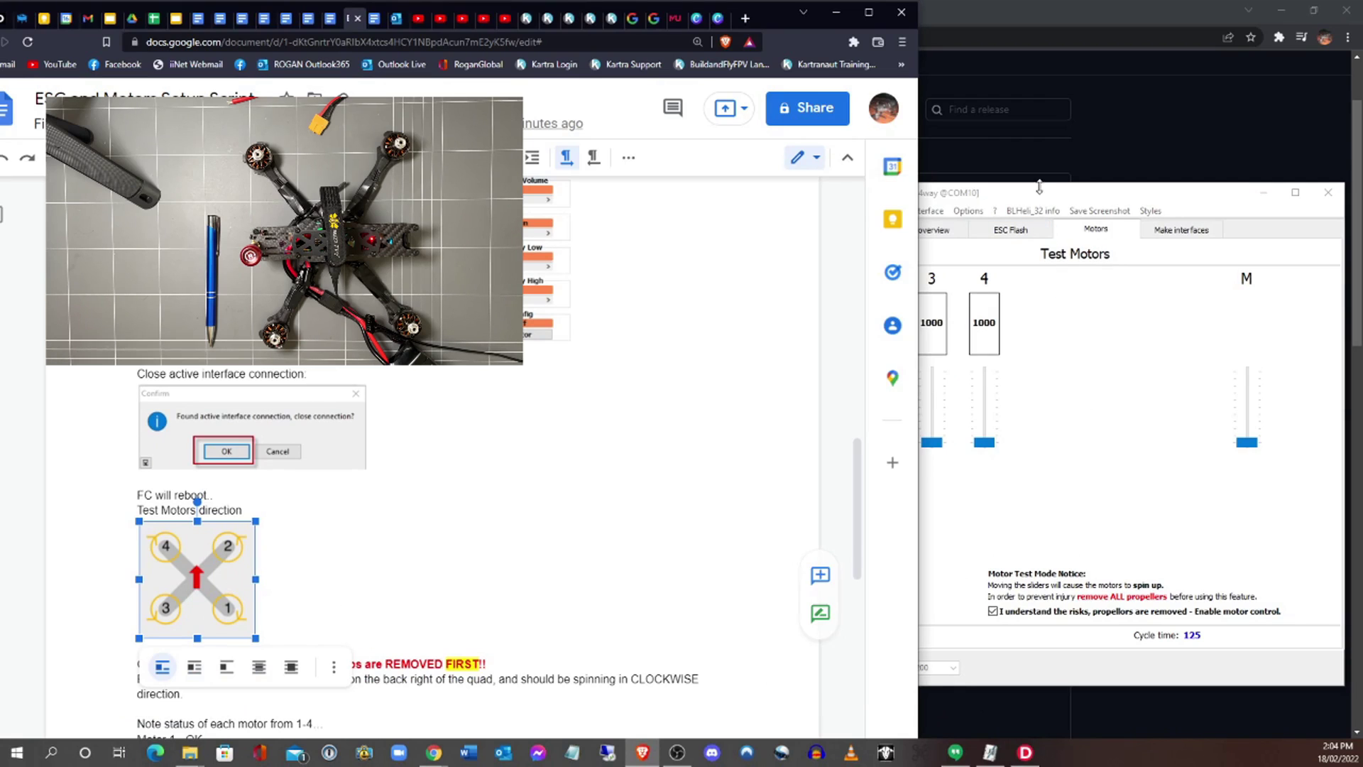
left_click_drag(1038, 193, 1008, 197)
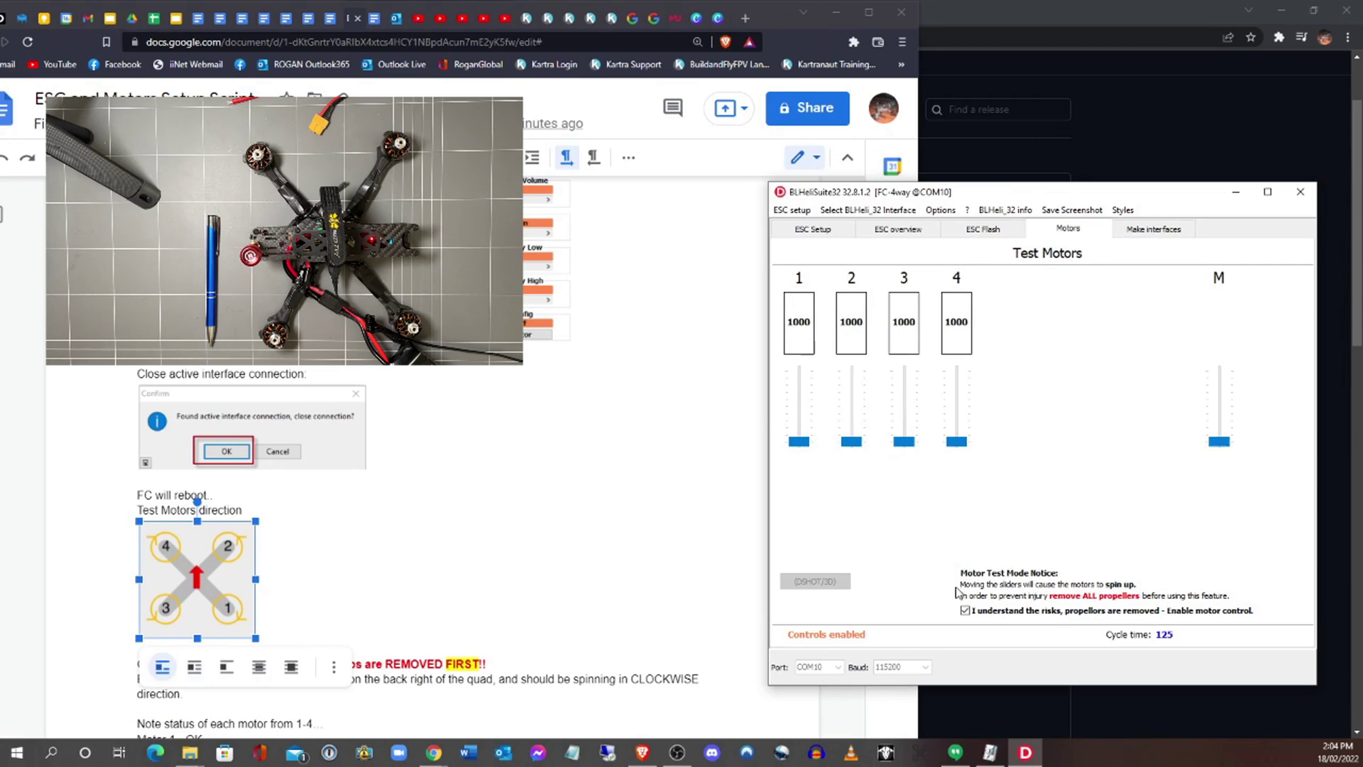
Step: Briefly spin motors 1 and 2 (motor 2 to 1030), return both to 1000, and open Notepad
left_click_drag(797, 449, 797, 445)
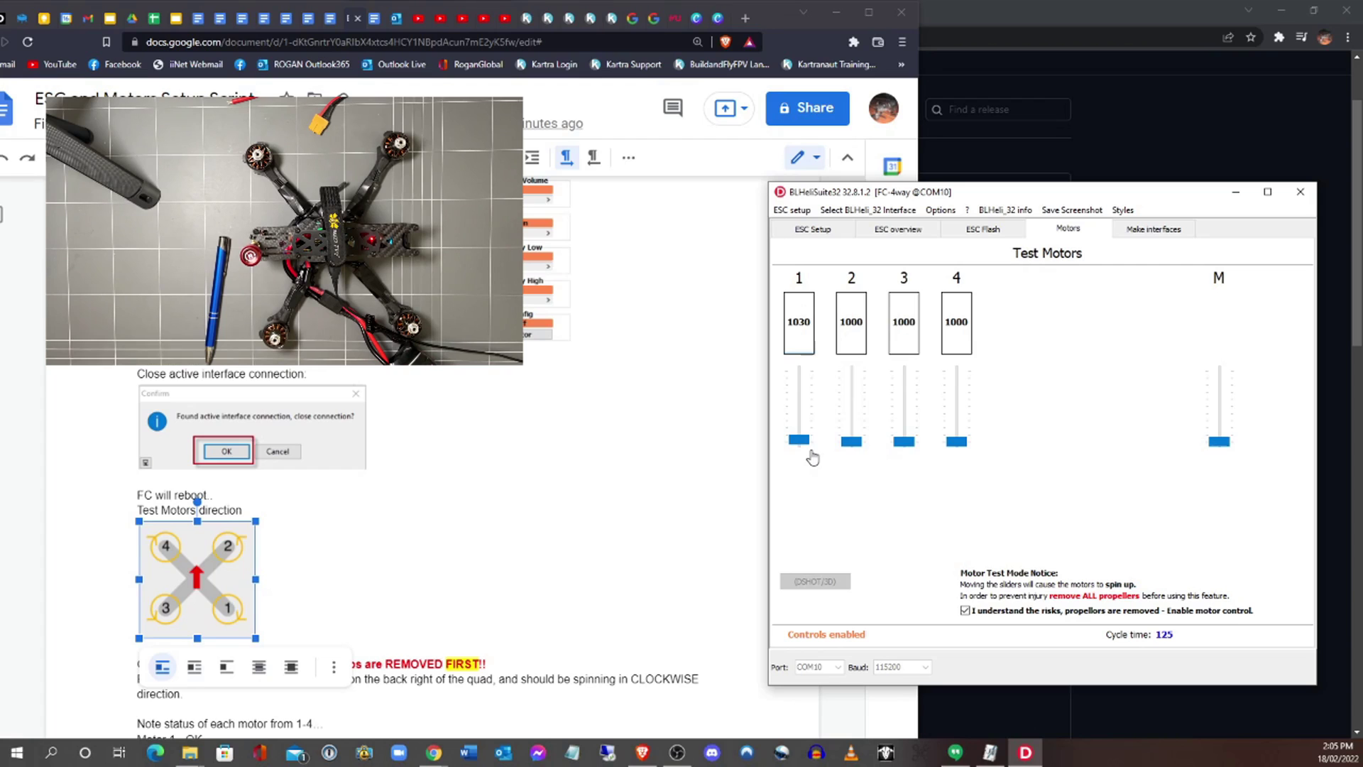
left_click_drag(799, 442, 799, 450)
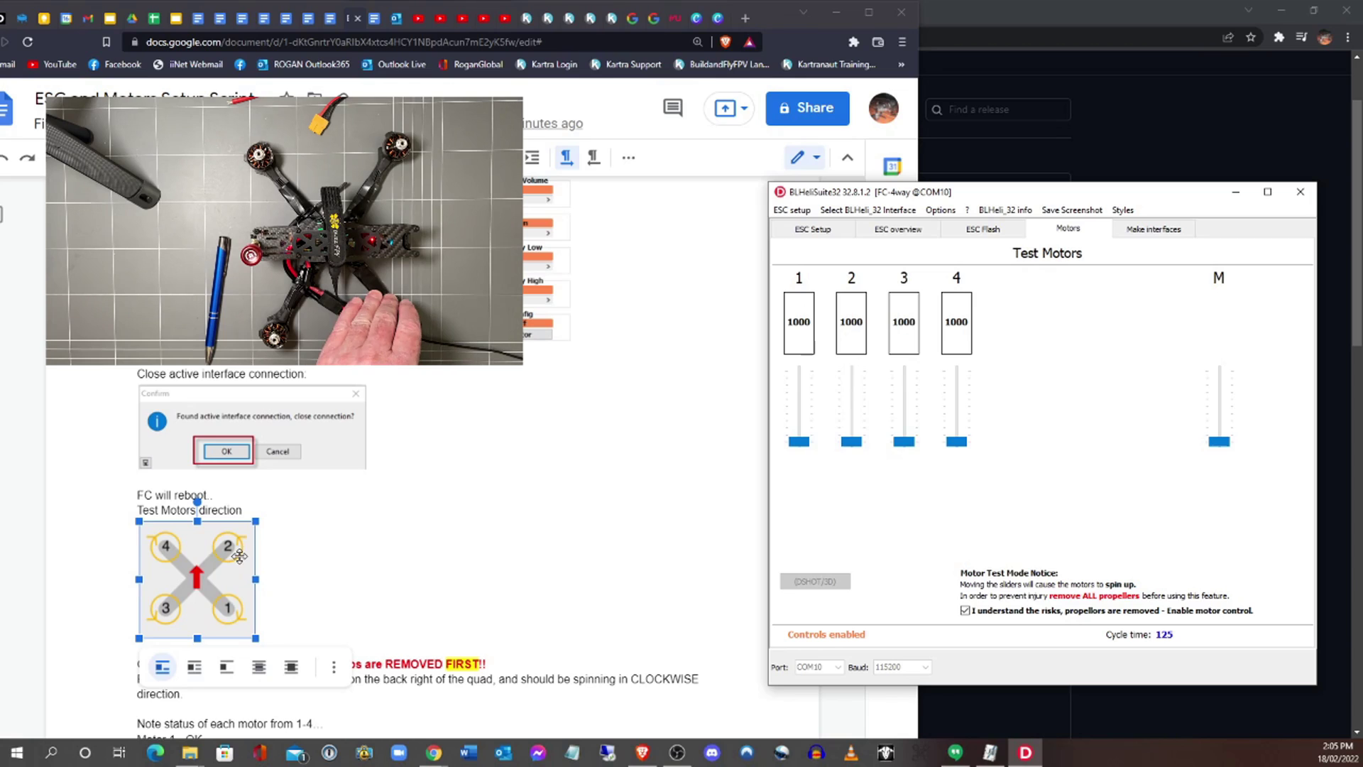
left_click(851, 442)
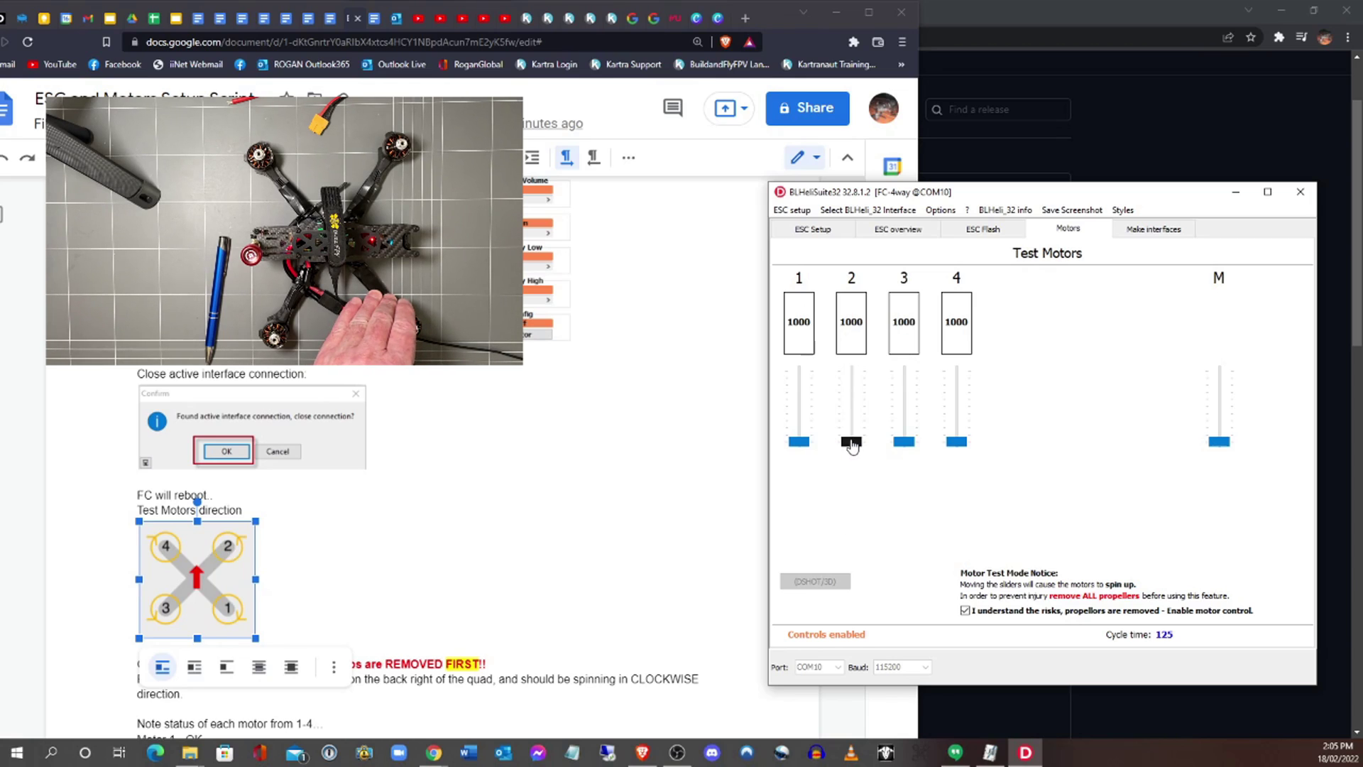
left_click_drag(851, 443, 847, 441)
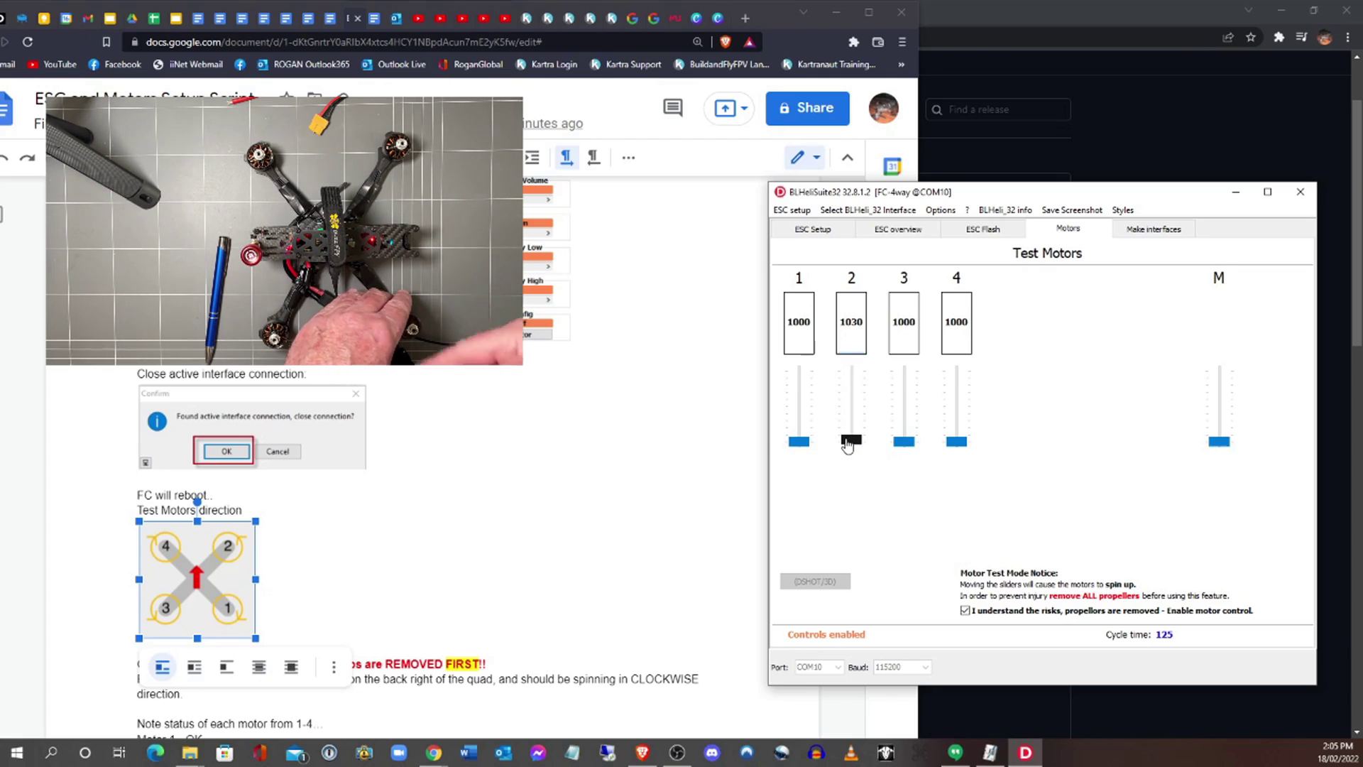
left_click_drag(847, 443, 846, 472)
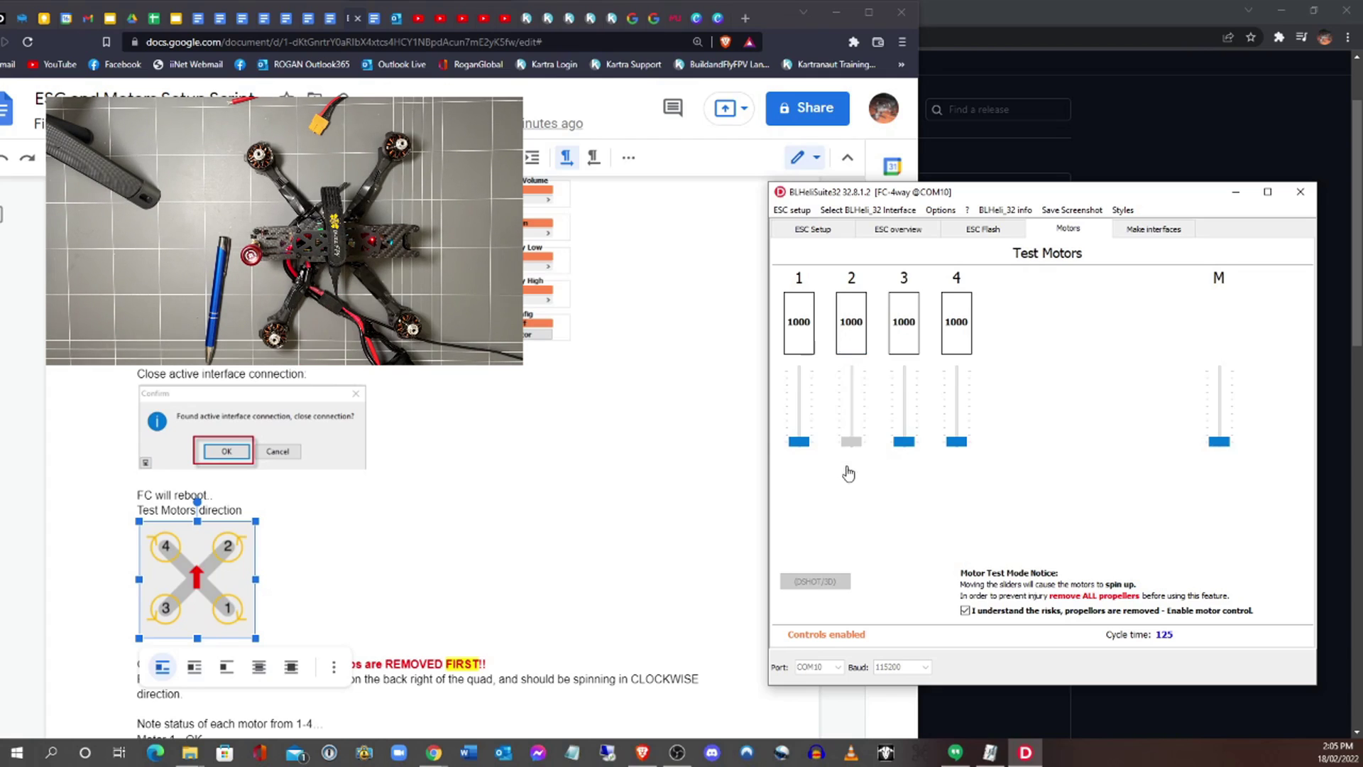
left_click(575, 754)
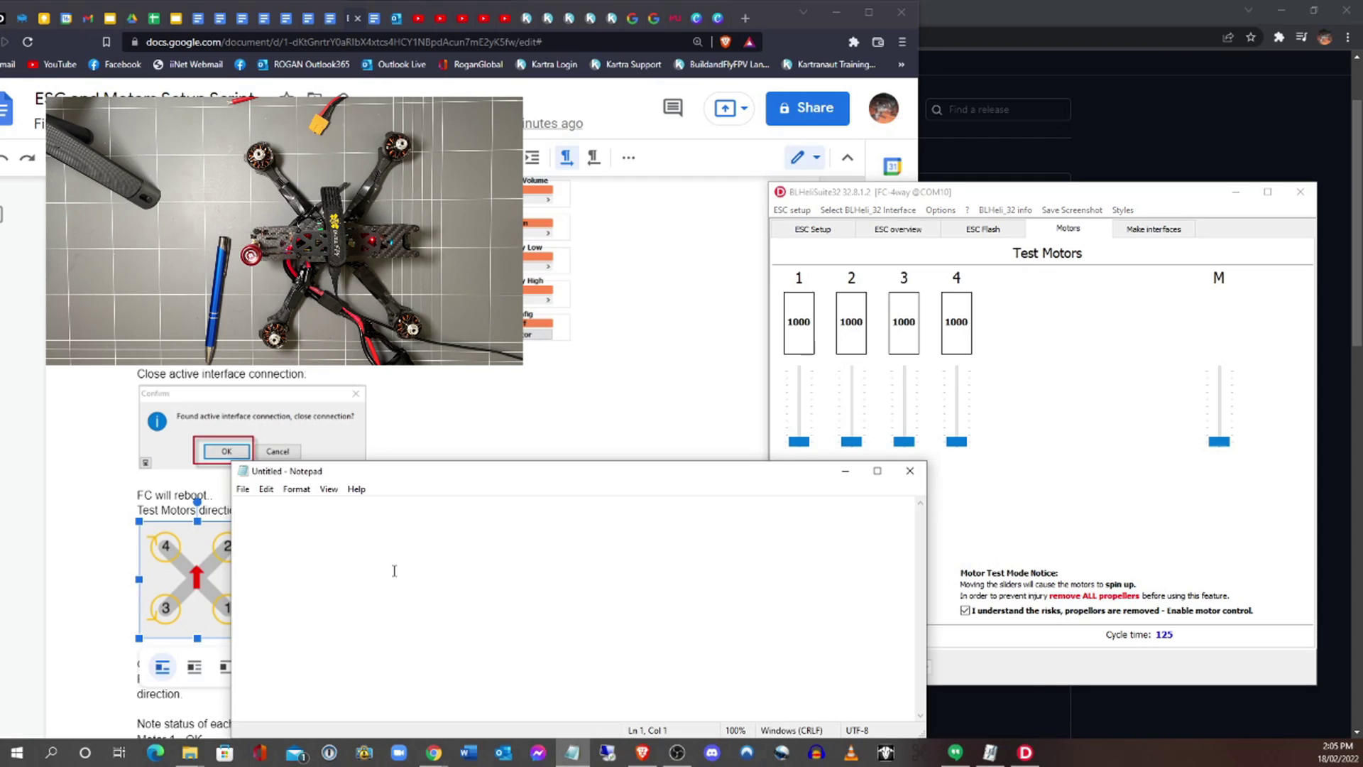
Step: Note 'mot 2 rev' in Notepad, then spin motors 3 and 4 to 1040 and back to 1000
type("mot 2 rev")
left_click(868, 199)
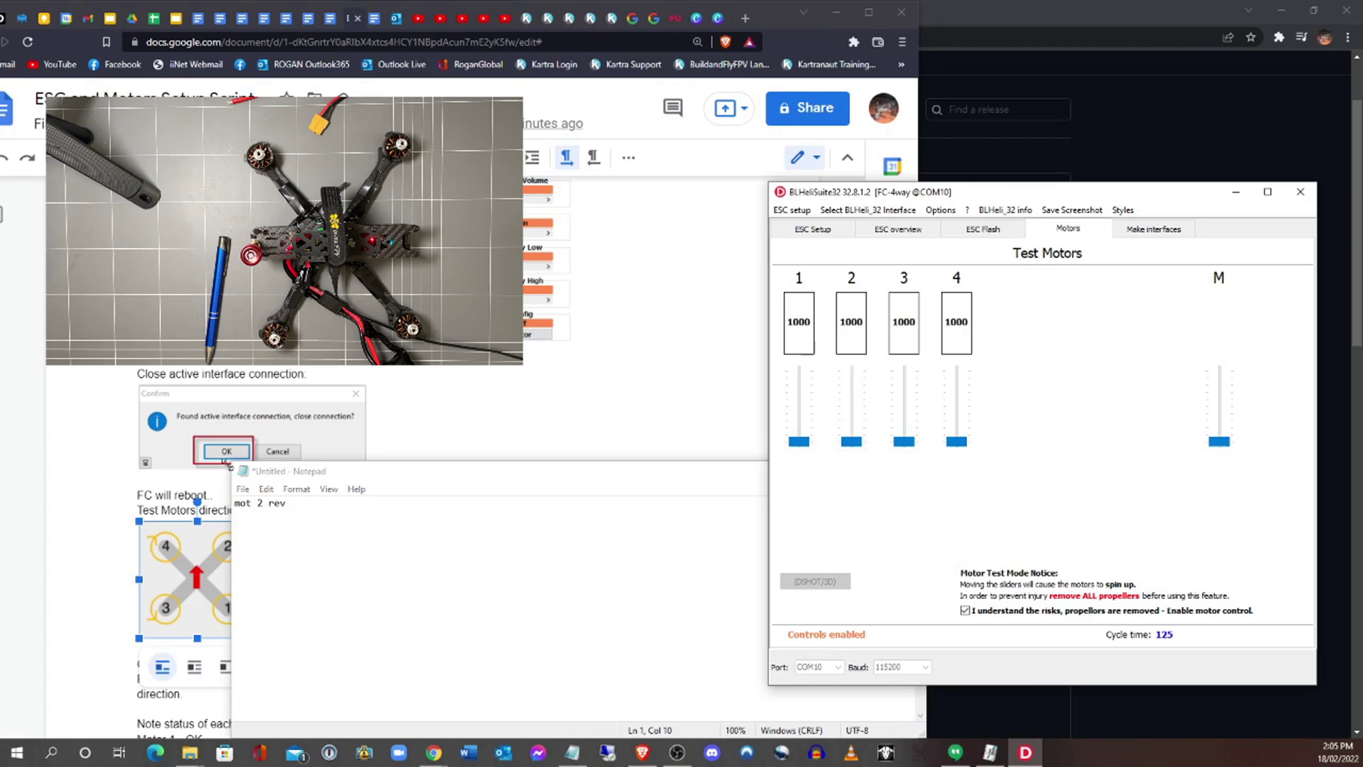
left_click_drag(229, 465, 368, 475)
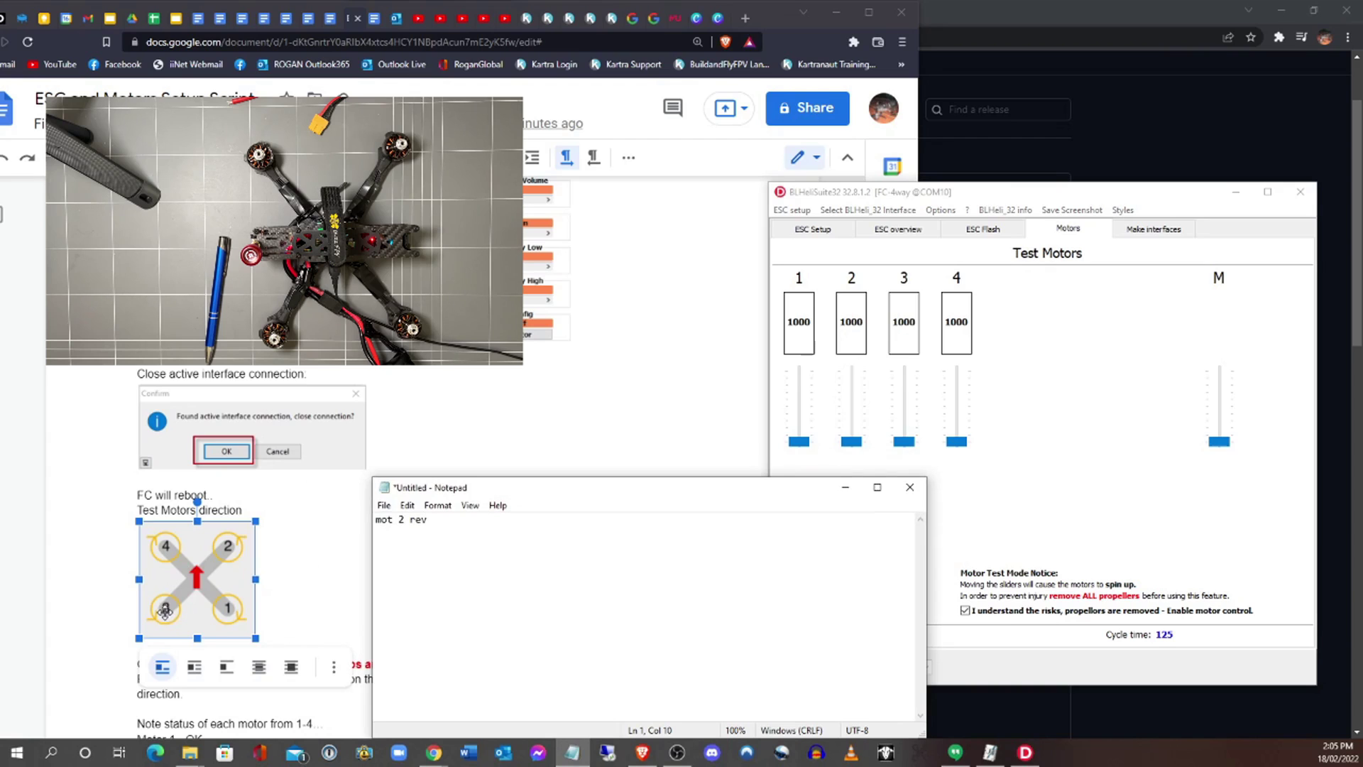
left_click(903, 443)
left_click_drag(903, 447, 904, 444)
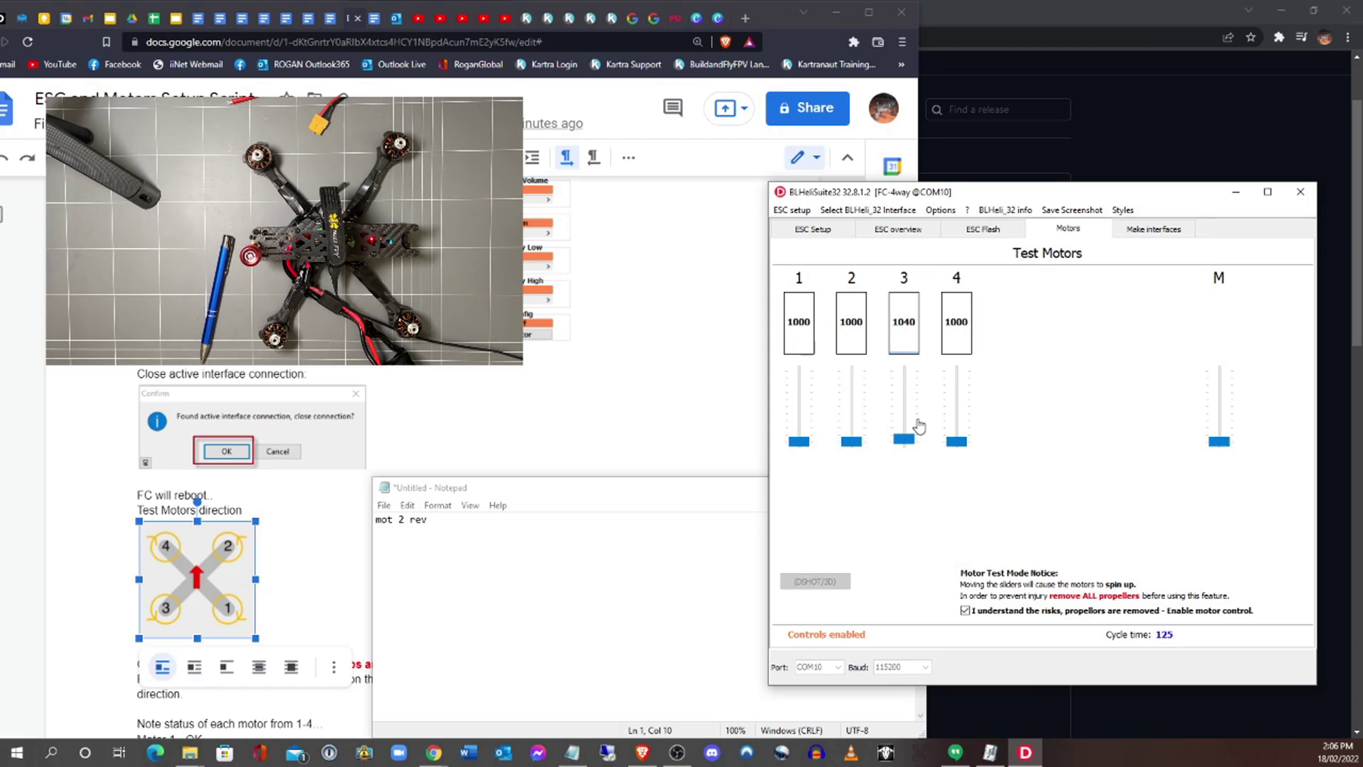
left_click_drag(901, 440, 901, 445)
left_click_drag(957, 441, 956, 438)
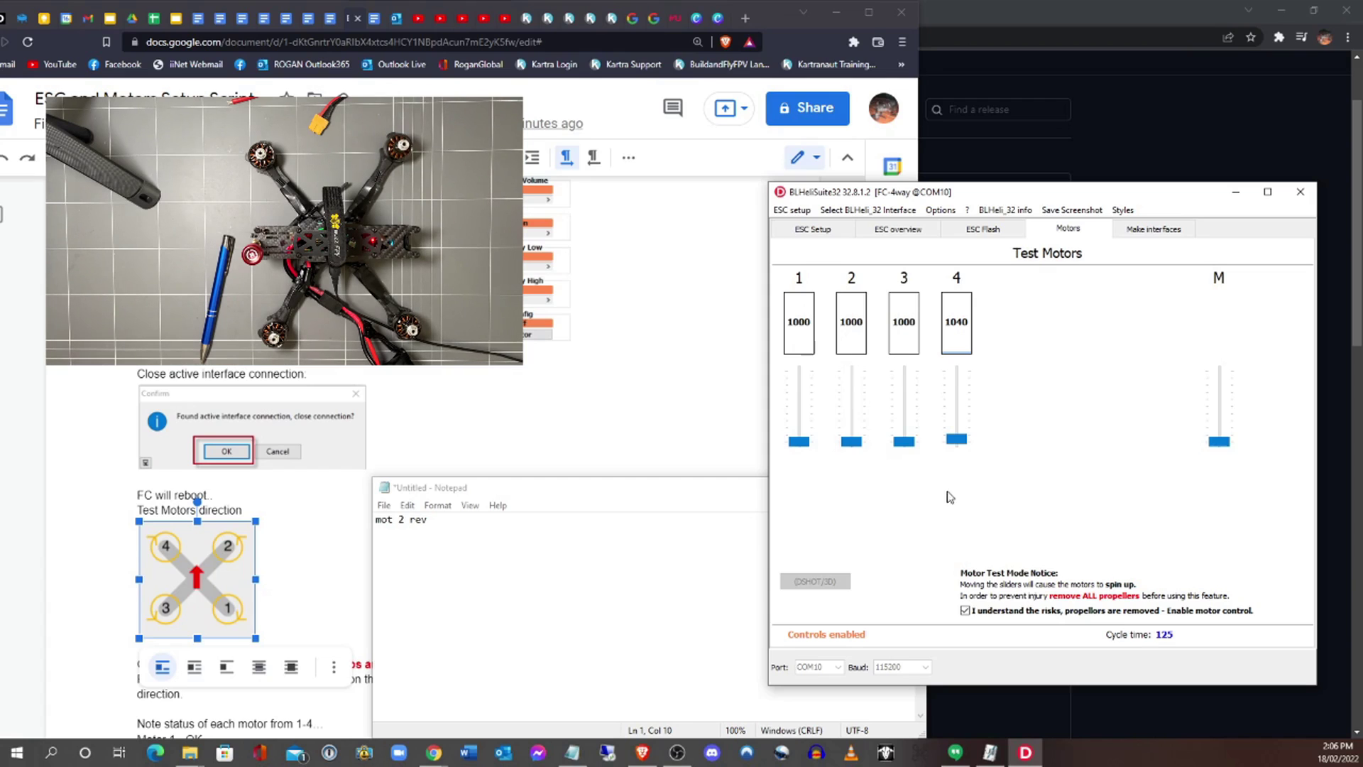
left_click_drag(956, 439, 956, 448)
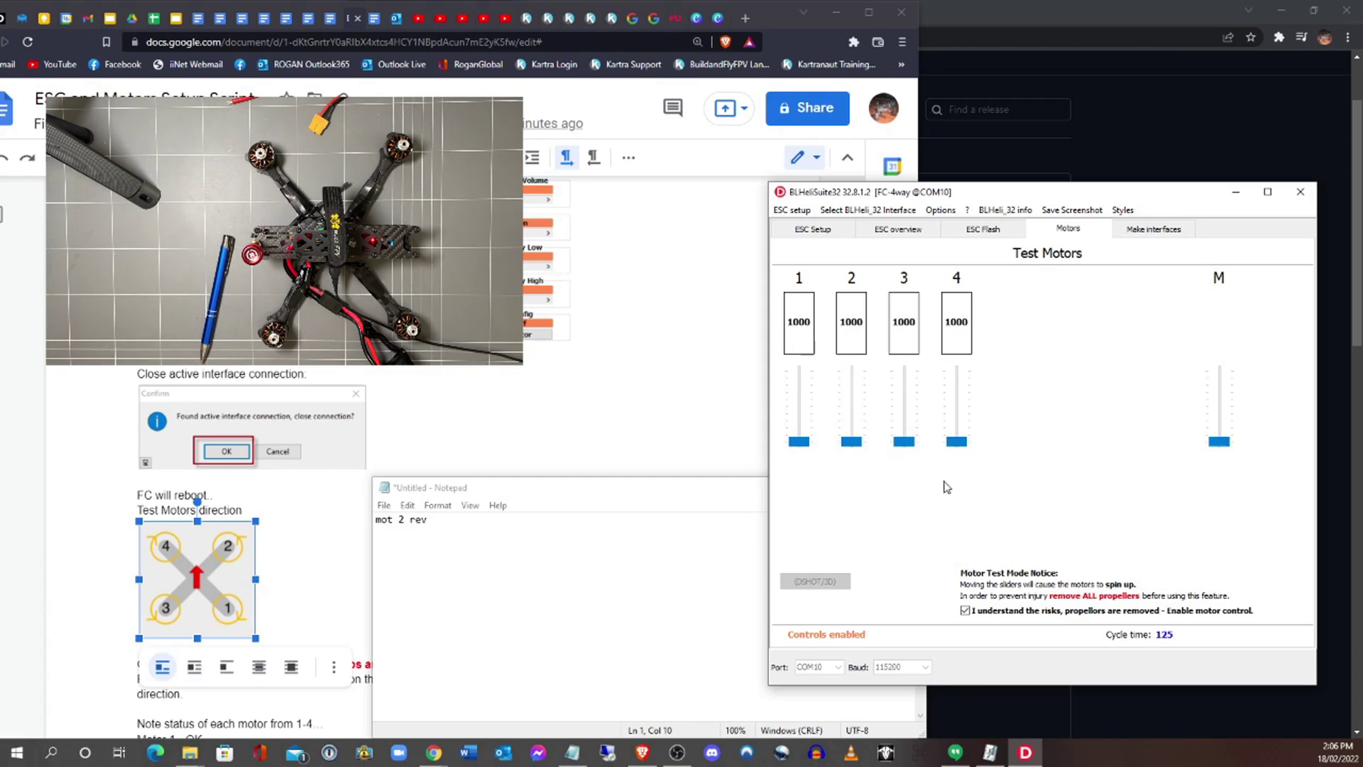
Step: Duplicate the note line and change it to 'mot 4 rev'
left_click(512, 568)
left_click_drag(376, 518, 444, 517)
key("ctrl+c")
left_click(444, 518)
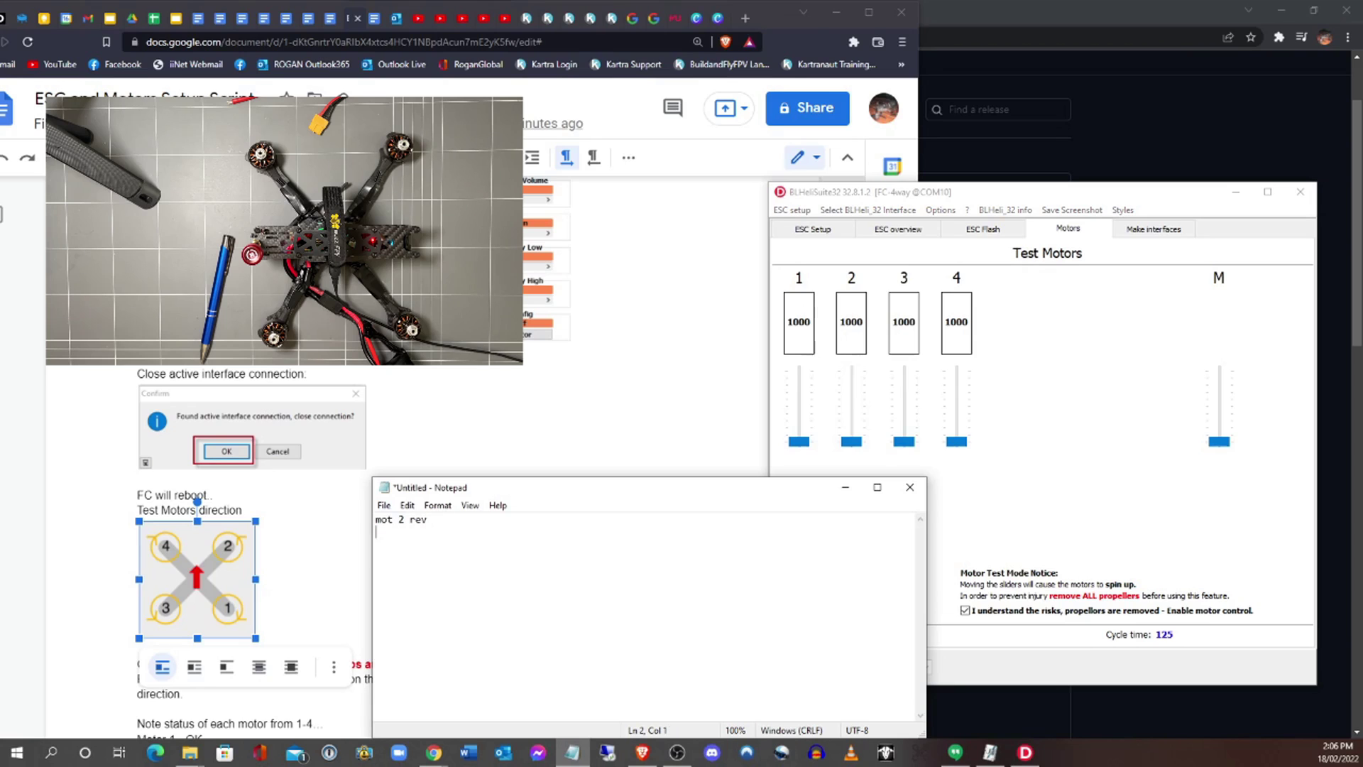
key("ctrl+v")
left_click(403, 532)
type("4")
left_click_drag(1020, 201, 1003, 186)
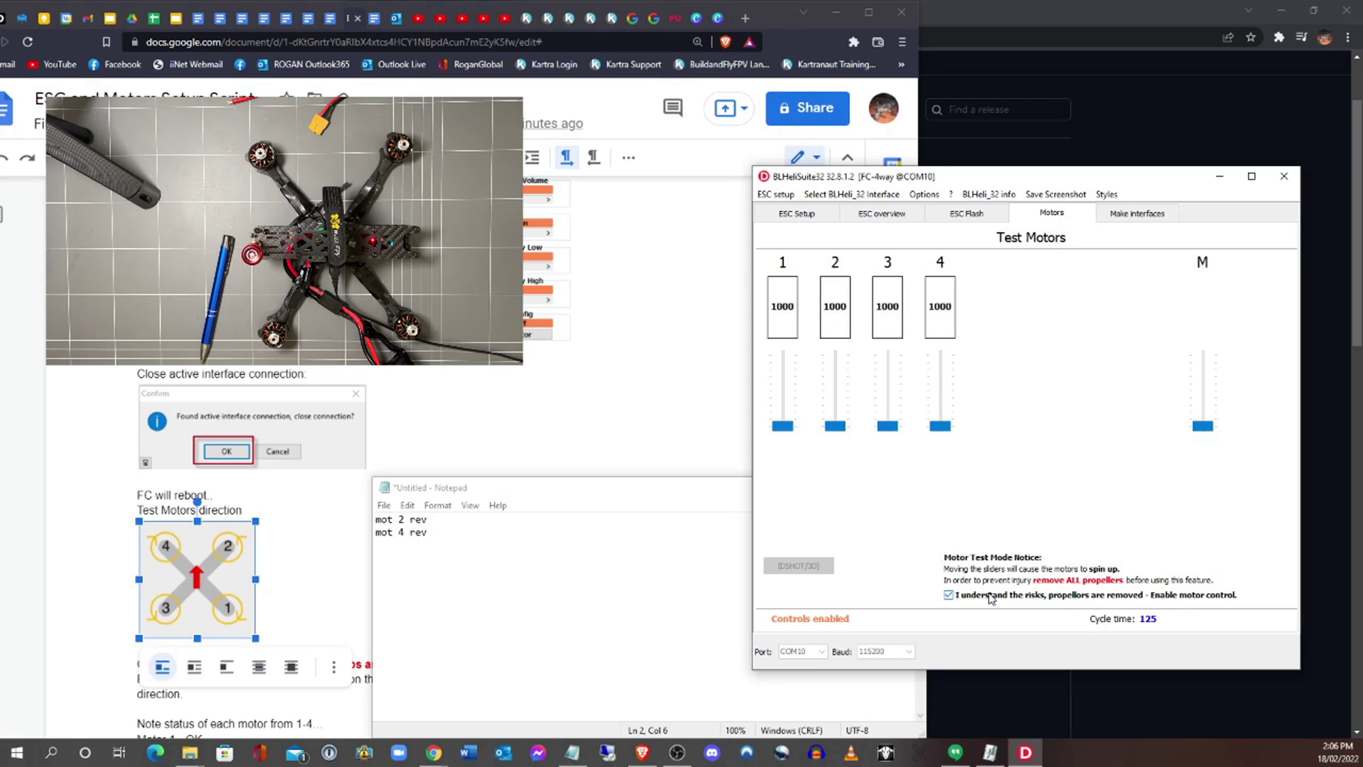
Step: Disable motor control, reconnect from ESC Setup, and Check to reload ESC 1 with four ESCs
left_click(950, 595)
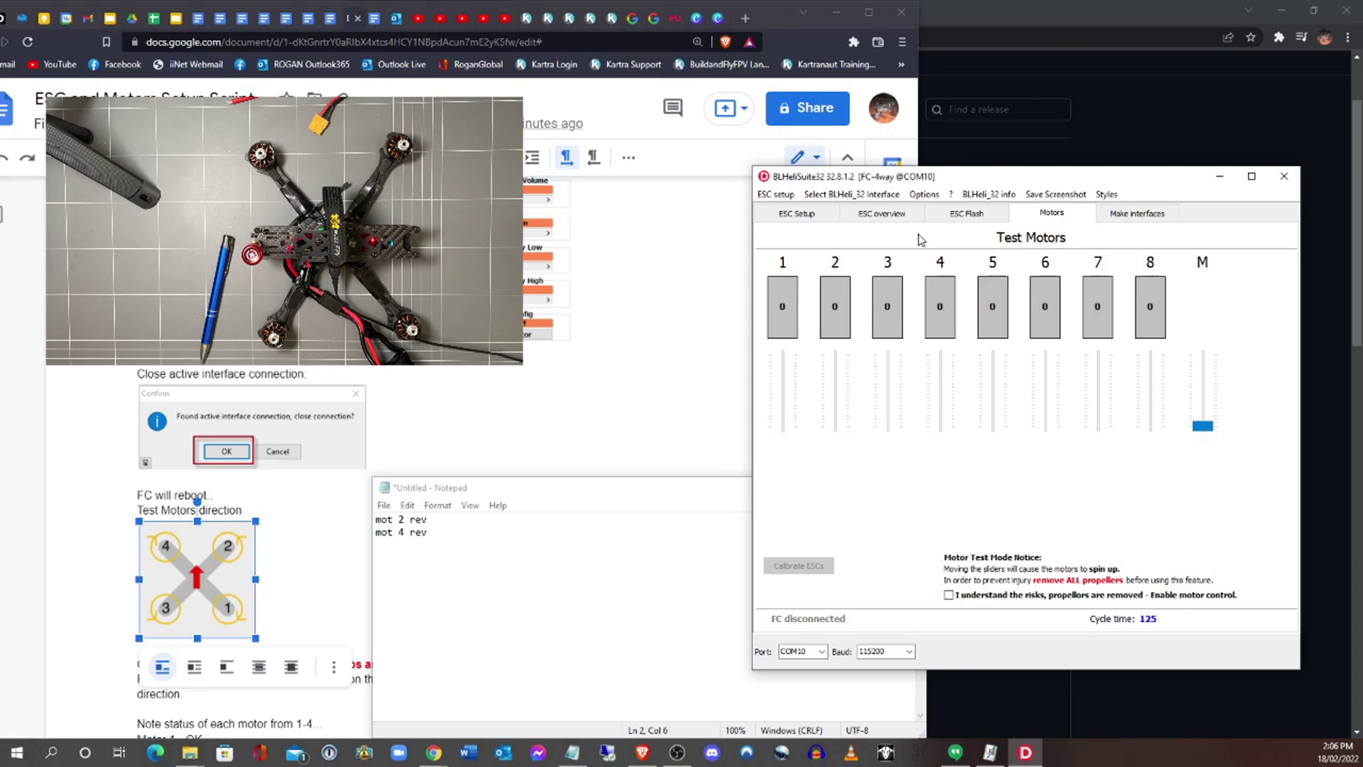
left_click(796, 215)
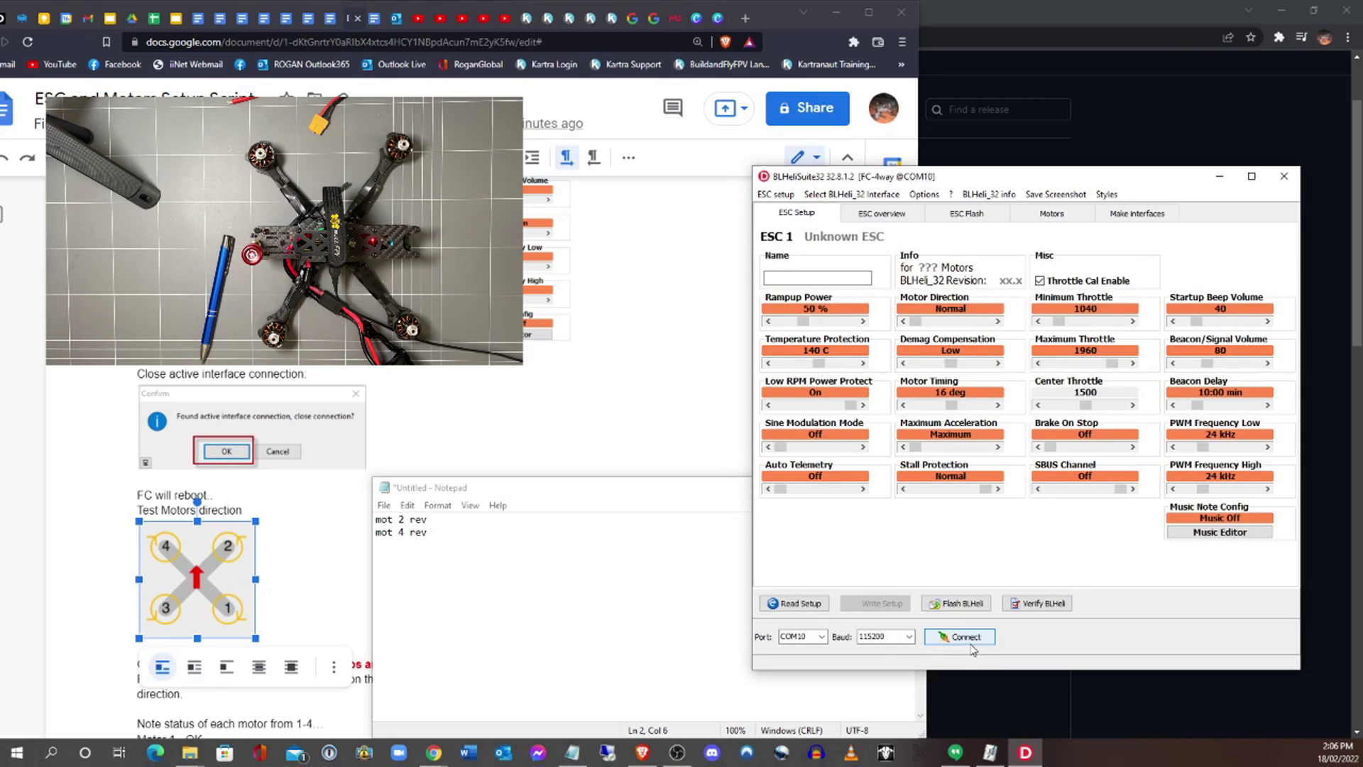
left_click(964, 638)
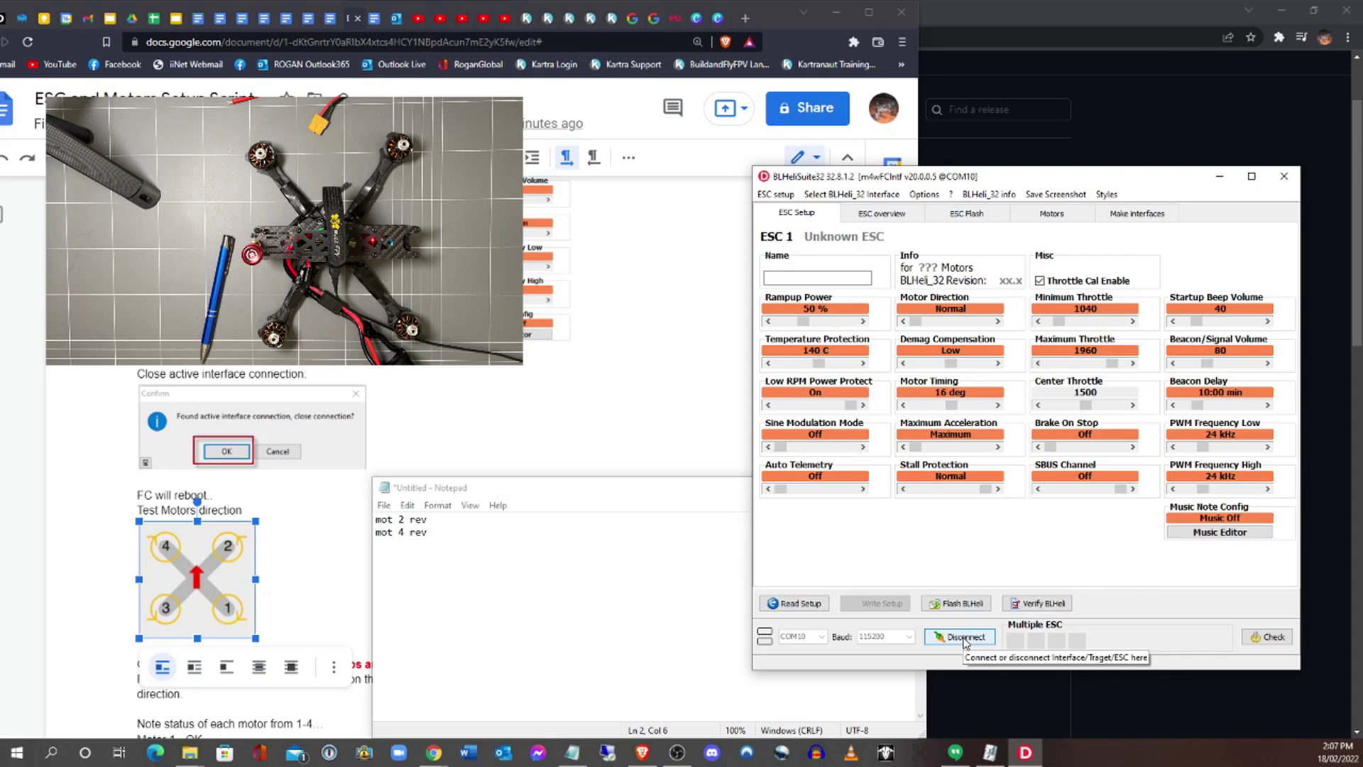
left_click(1255, 638)
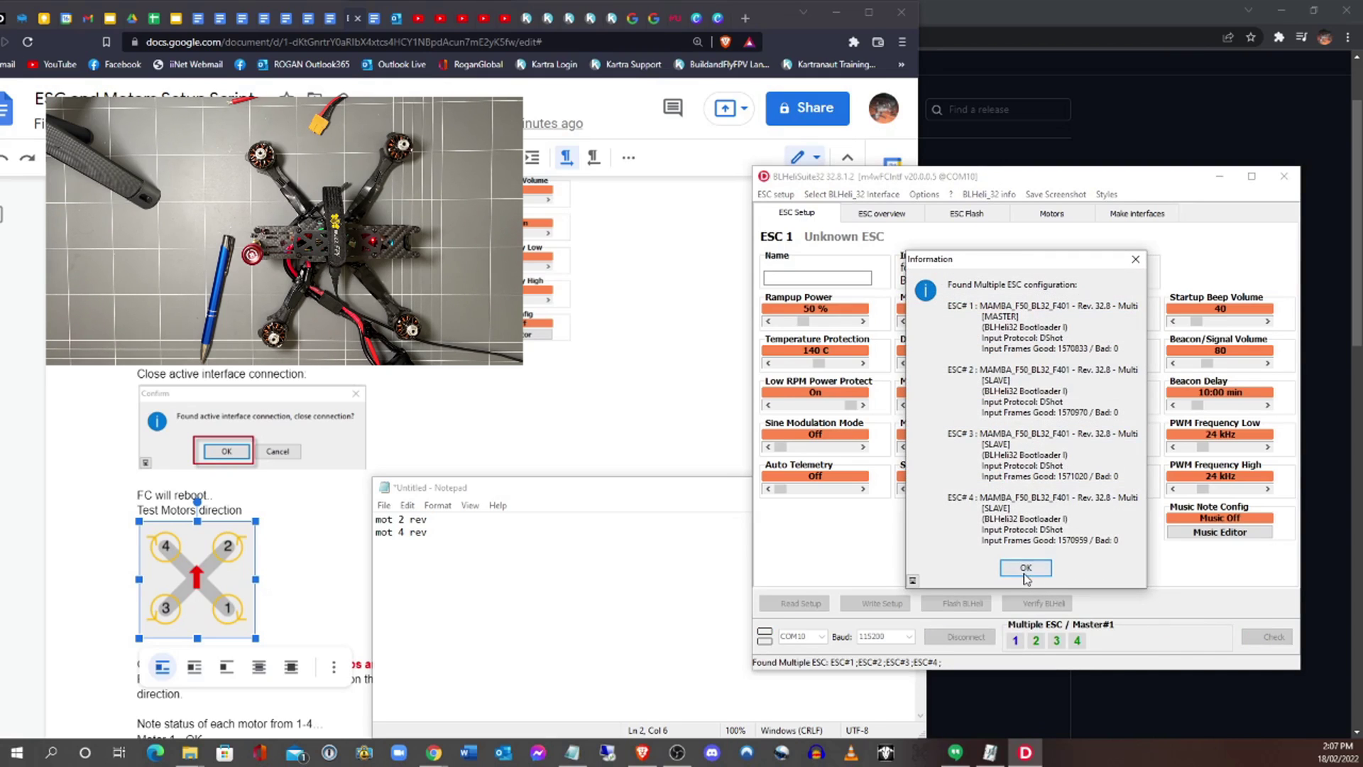
left_click(1025, 569)
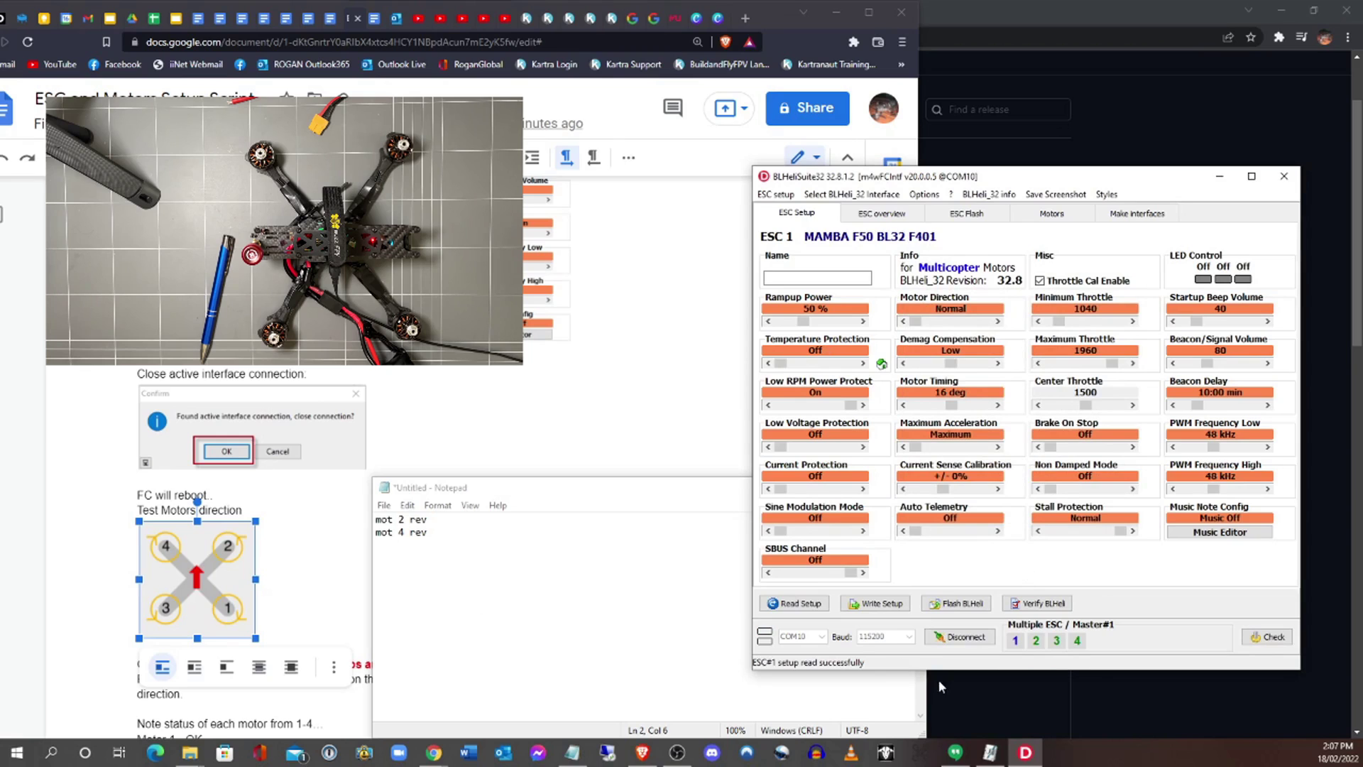
Step: Set ESC 4's Motor Direction to Reversed and write it to the ESC
left_click(1036, 642)
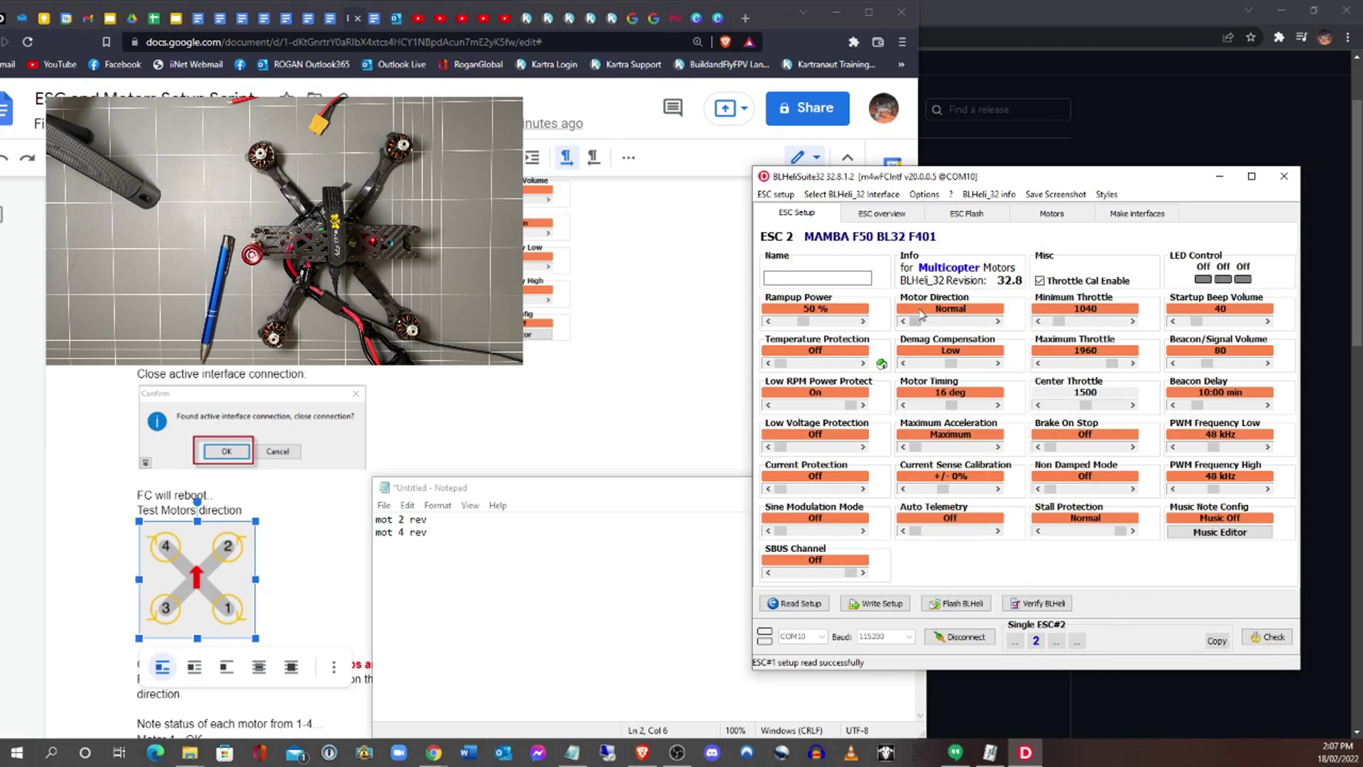
left_click(997, 320)
left_click(1077, 641)
left_click(998, 321)
left_click(887, 605)
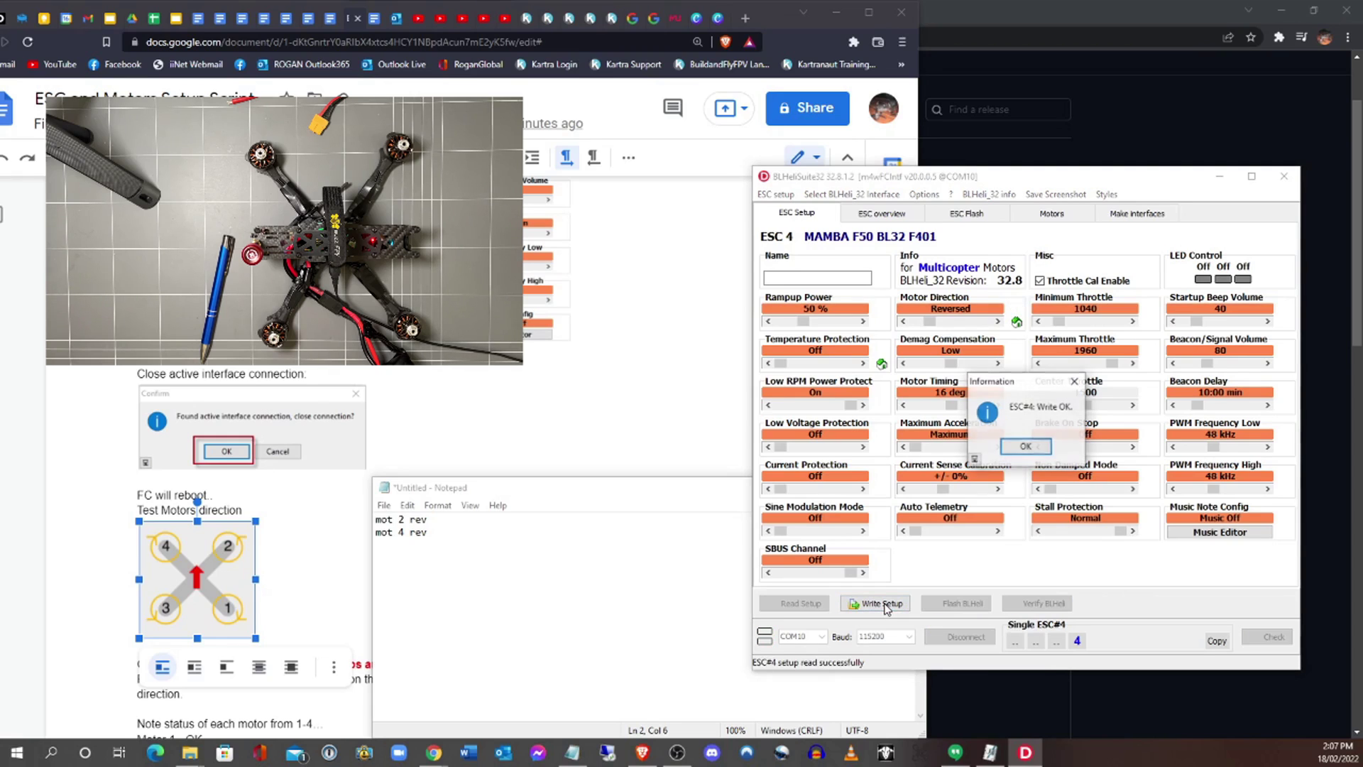
left_click(1019, 446)
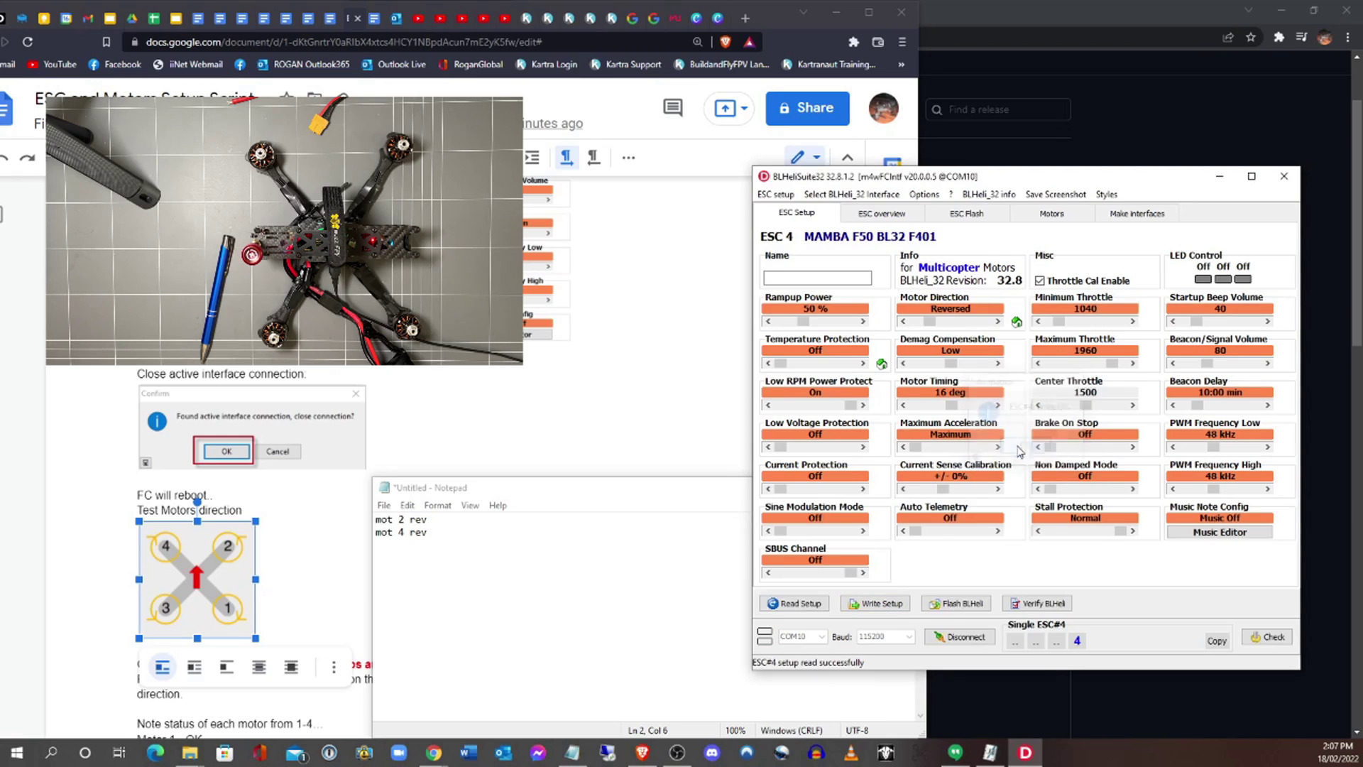
Step: Reverse ESC 2's motor direction, write the setup, and regroup all ESCs under ESC 1
left_click(1036, 641)
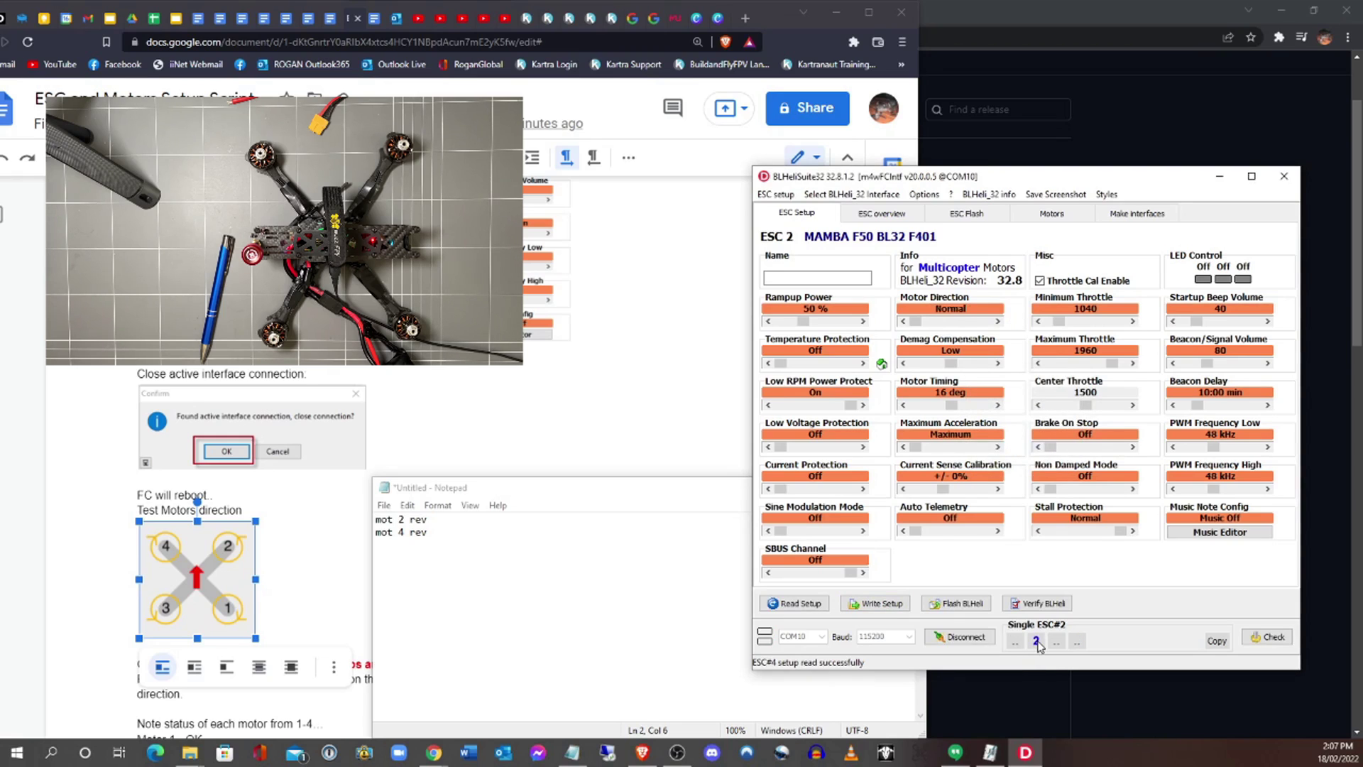
left_click(997, 321)
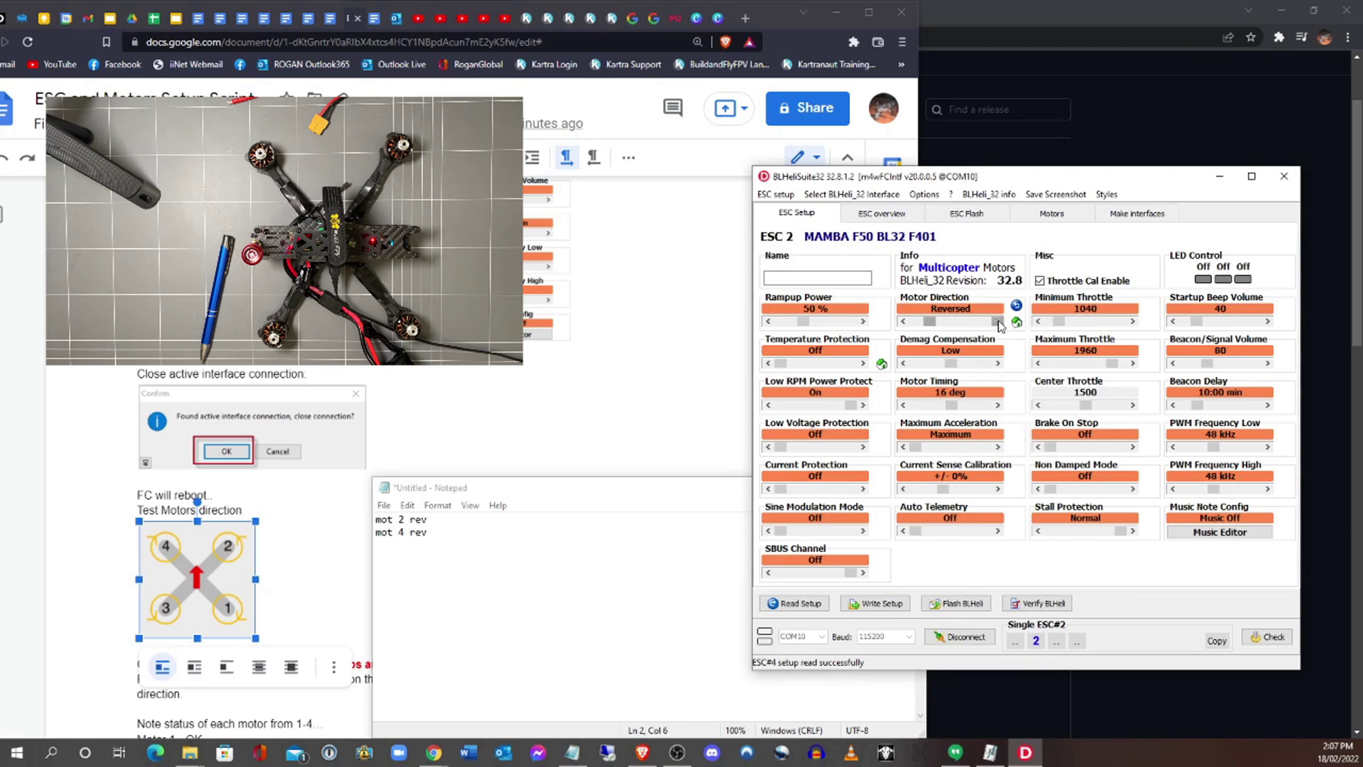
left_click(873, 605)
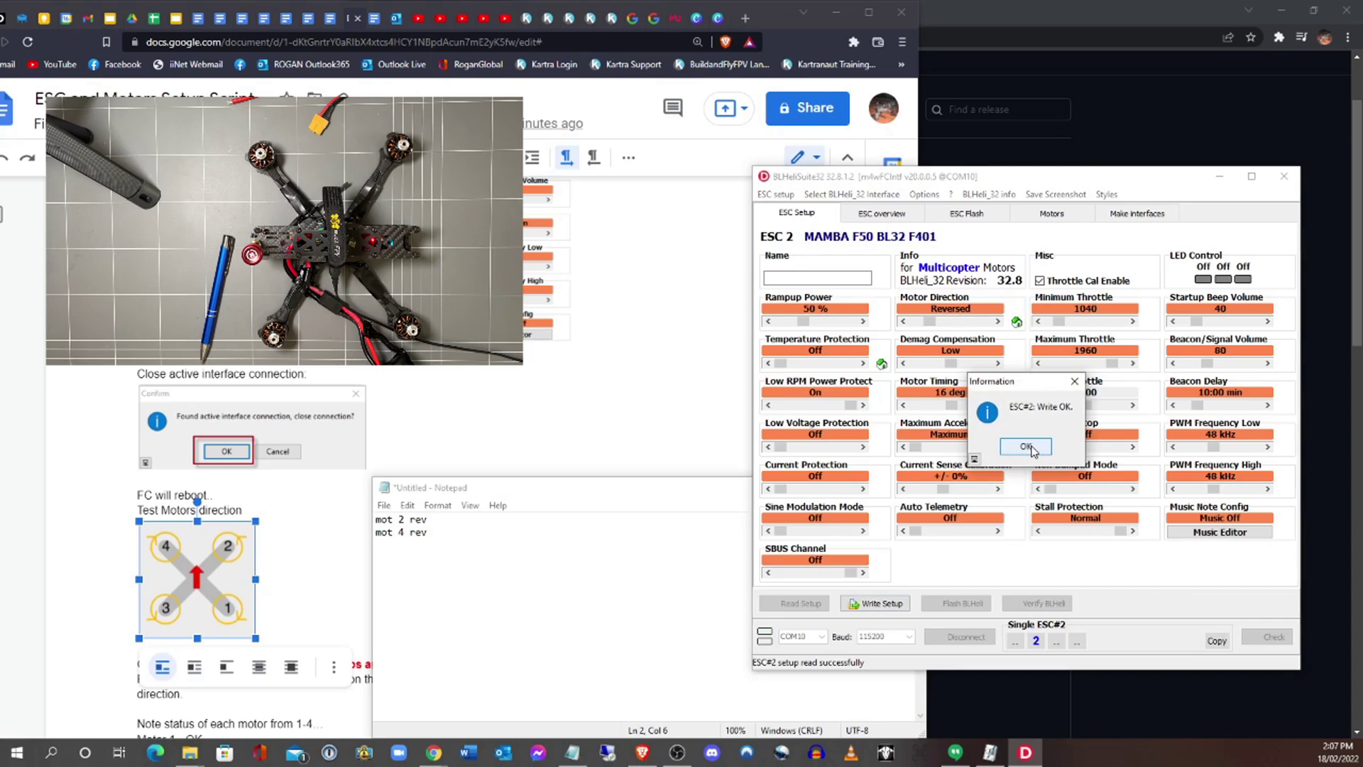
left_click(1032, 451)
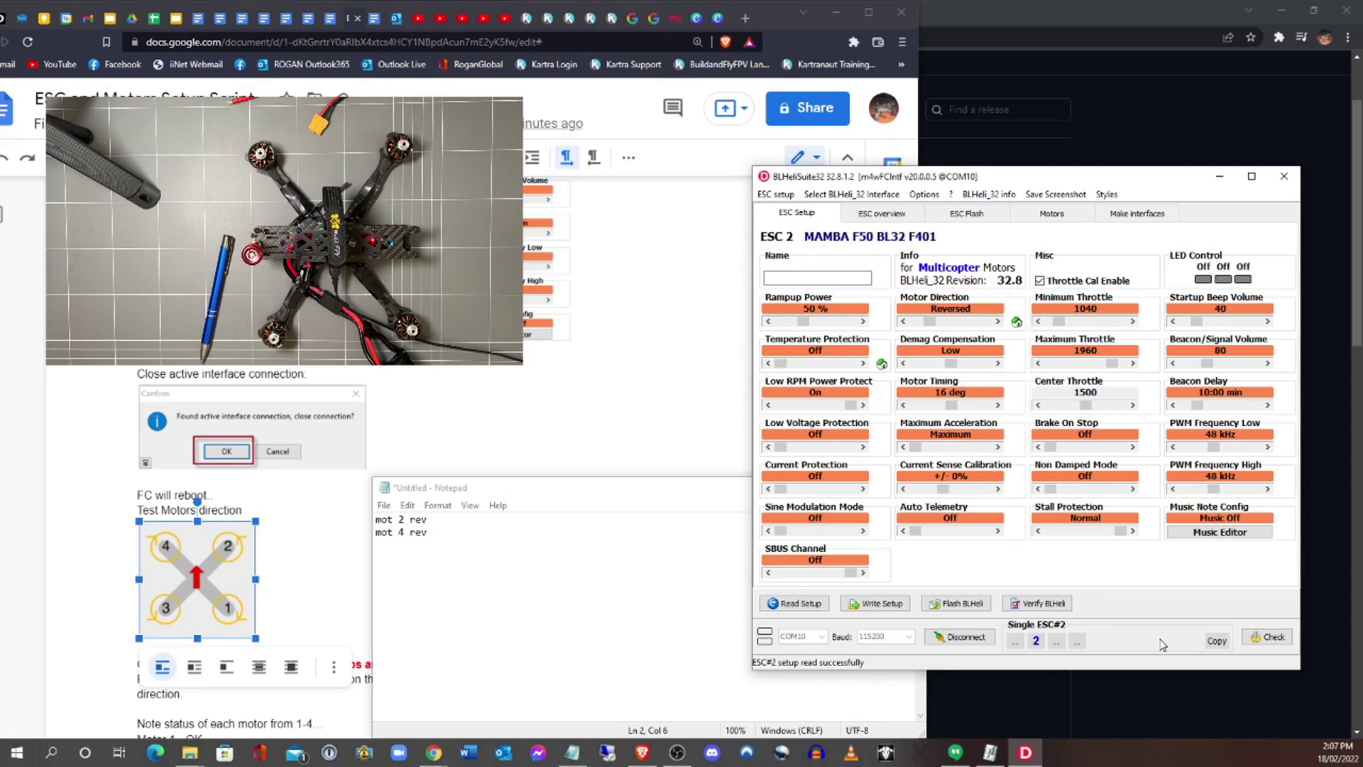
left_click(1034, 643)
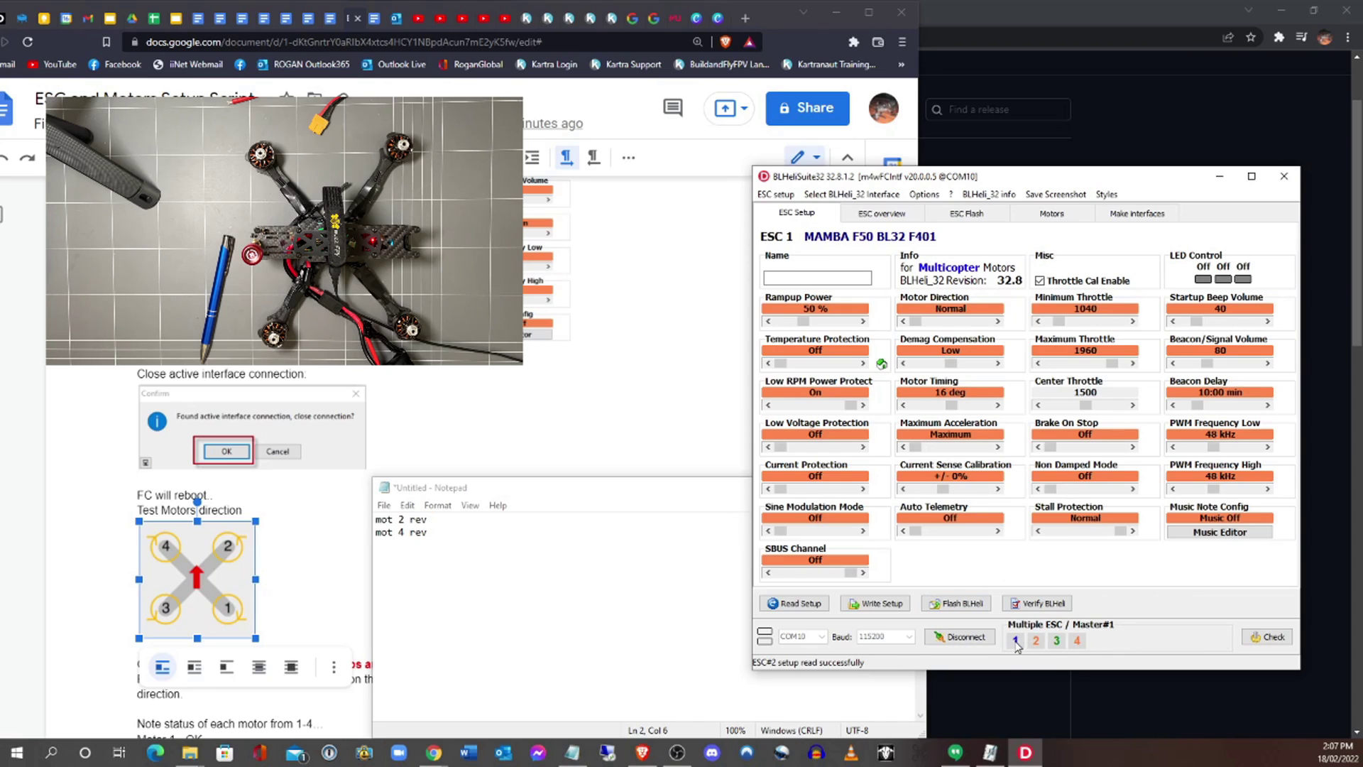
left_click(1016, 641)
left_click(1035, 641)
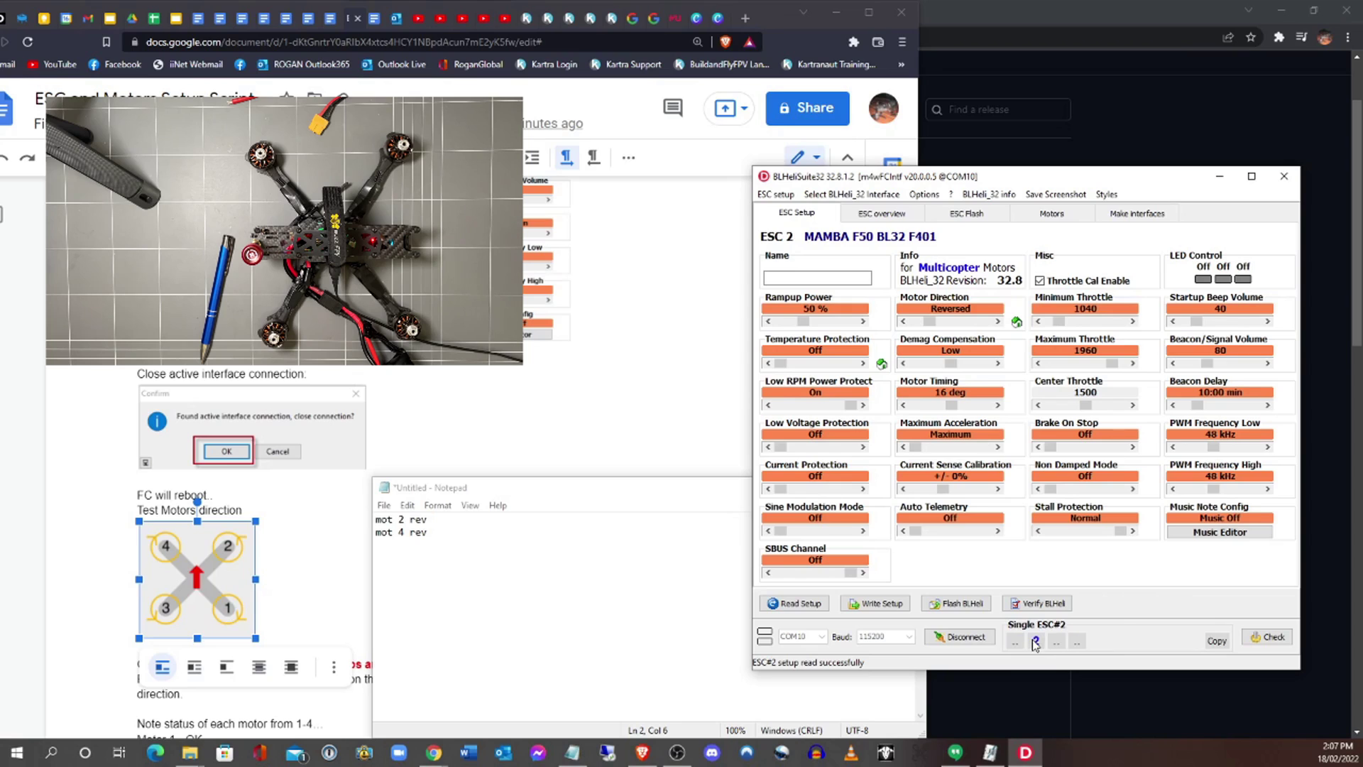
left_click(1056, 641)
left_click(1077, 642)
left_click(1016, 641)
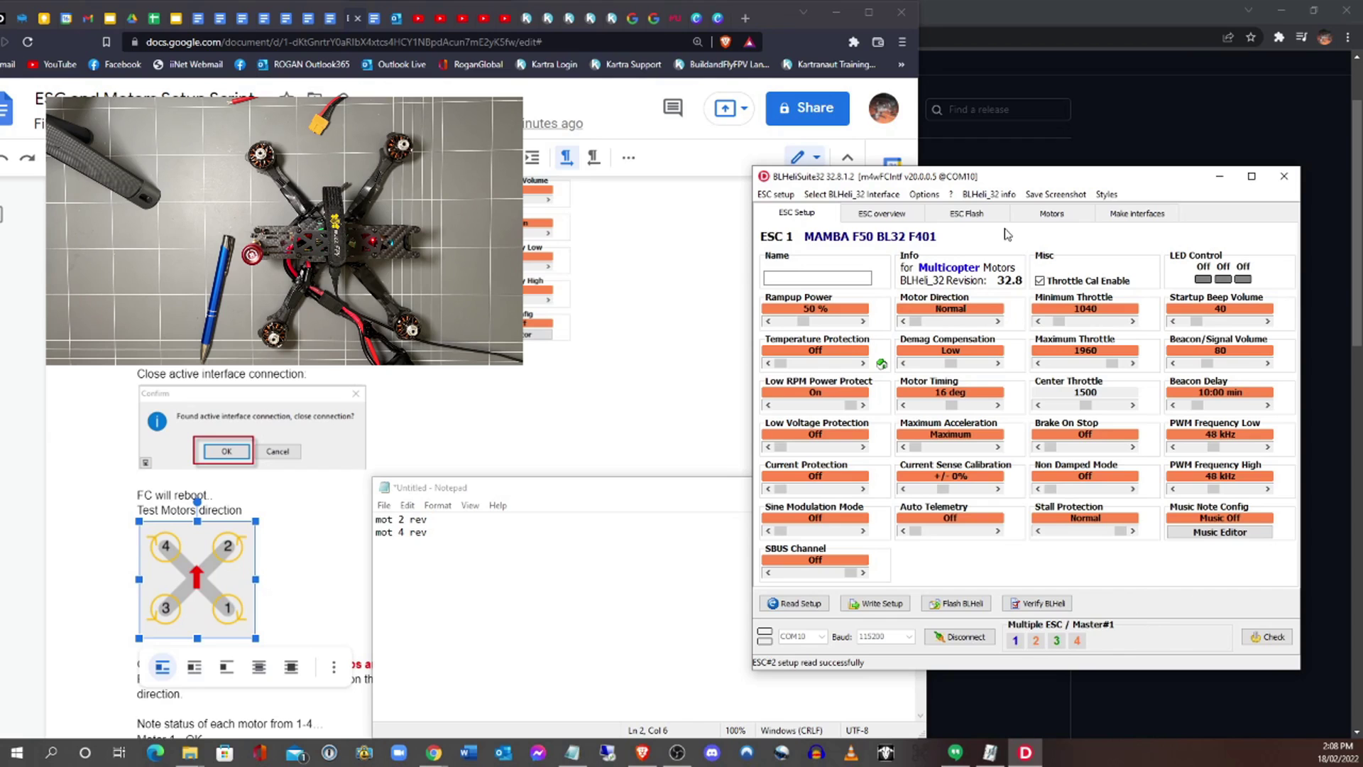
Step: Re-enable motor testing and briefly spin motors 2 and 4 to check their reversed direction
left_click(1045, 217)
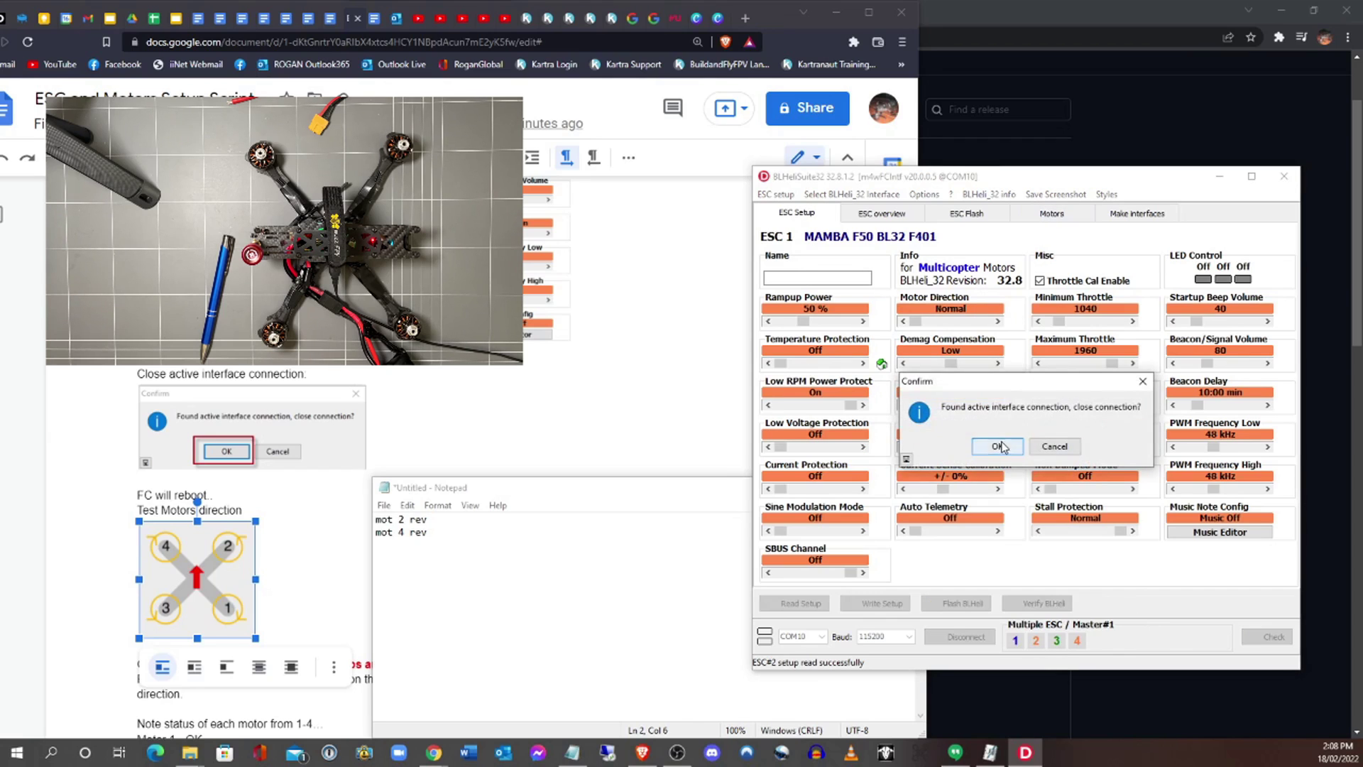
left_click(1009, 450)
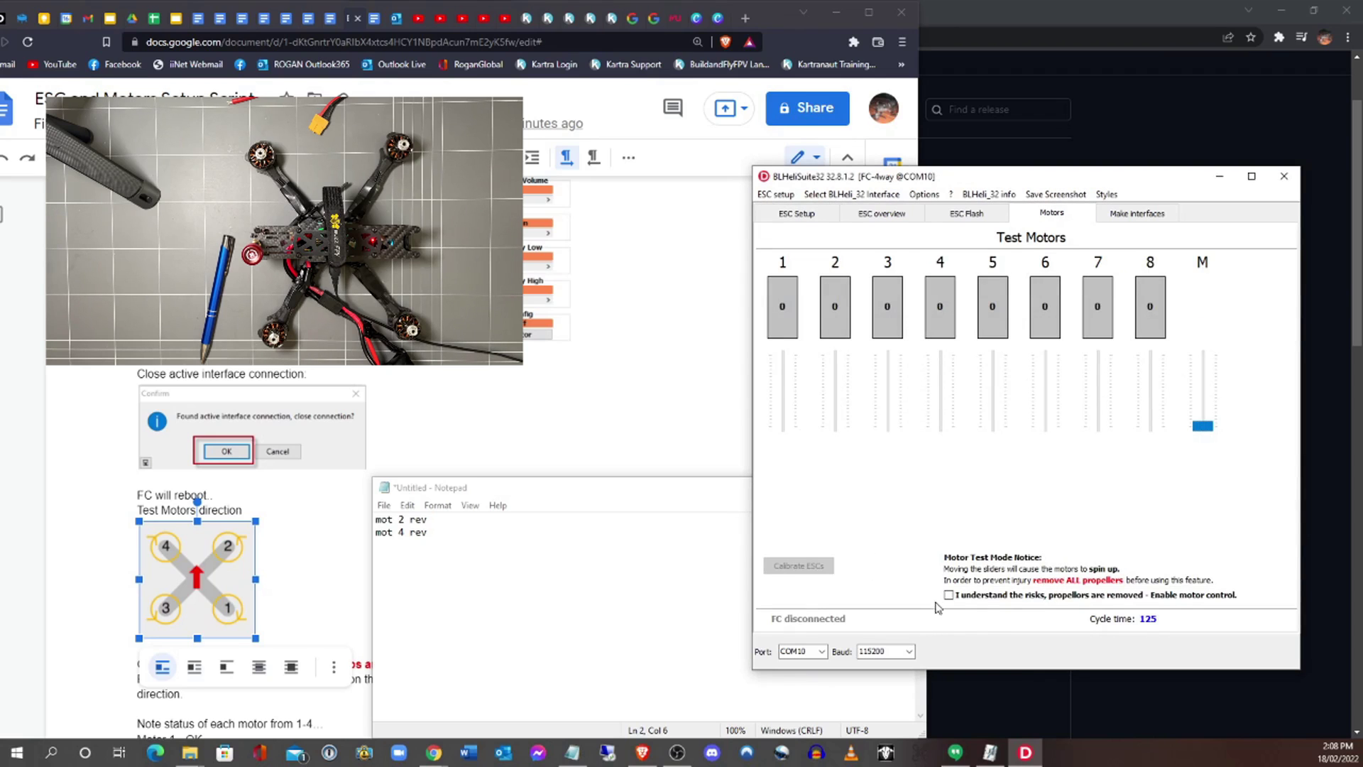
left_click(949, 595)
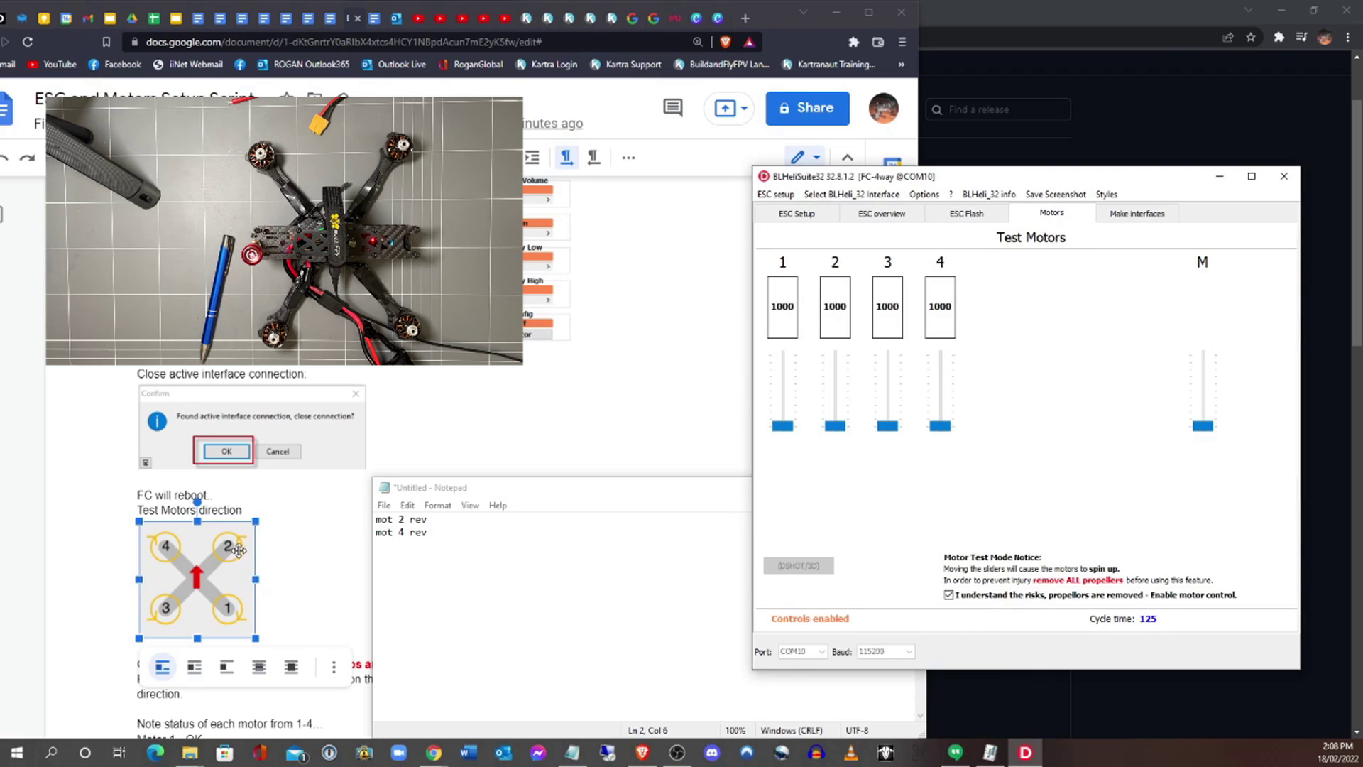
left_click_drag(834, 428, 837, 430)
left_click_drag(940, 427, 943, 430)
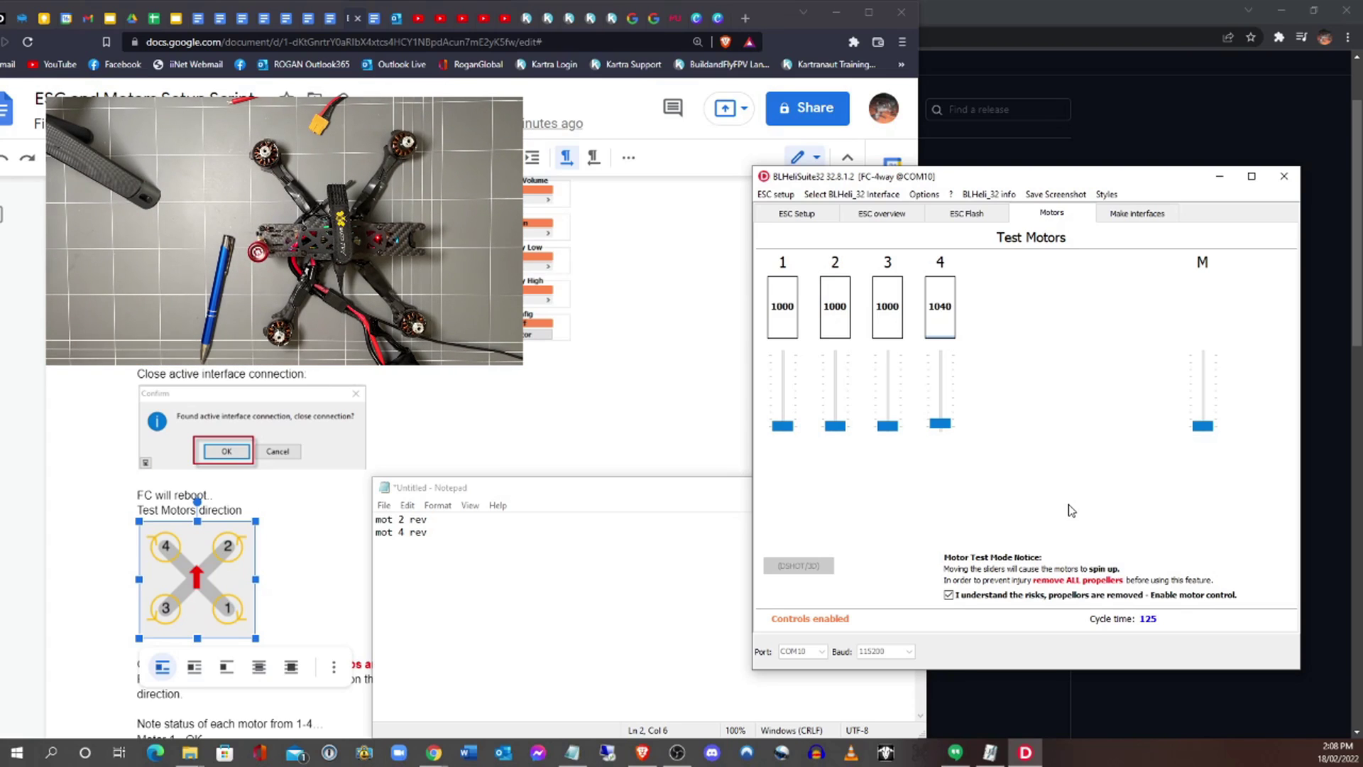
Step: Stop motor 4, then run Check on ESC Flash to confirm all four ESCs at Rev 32.8
left_click_drag(940, 424, 941, 447)
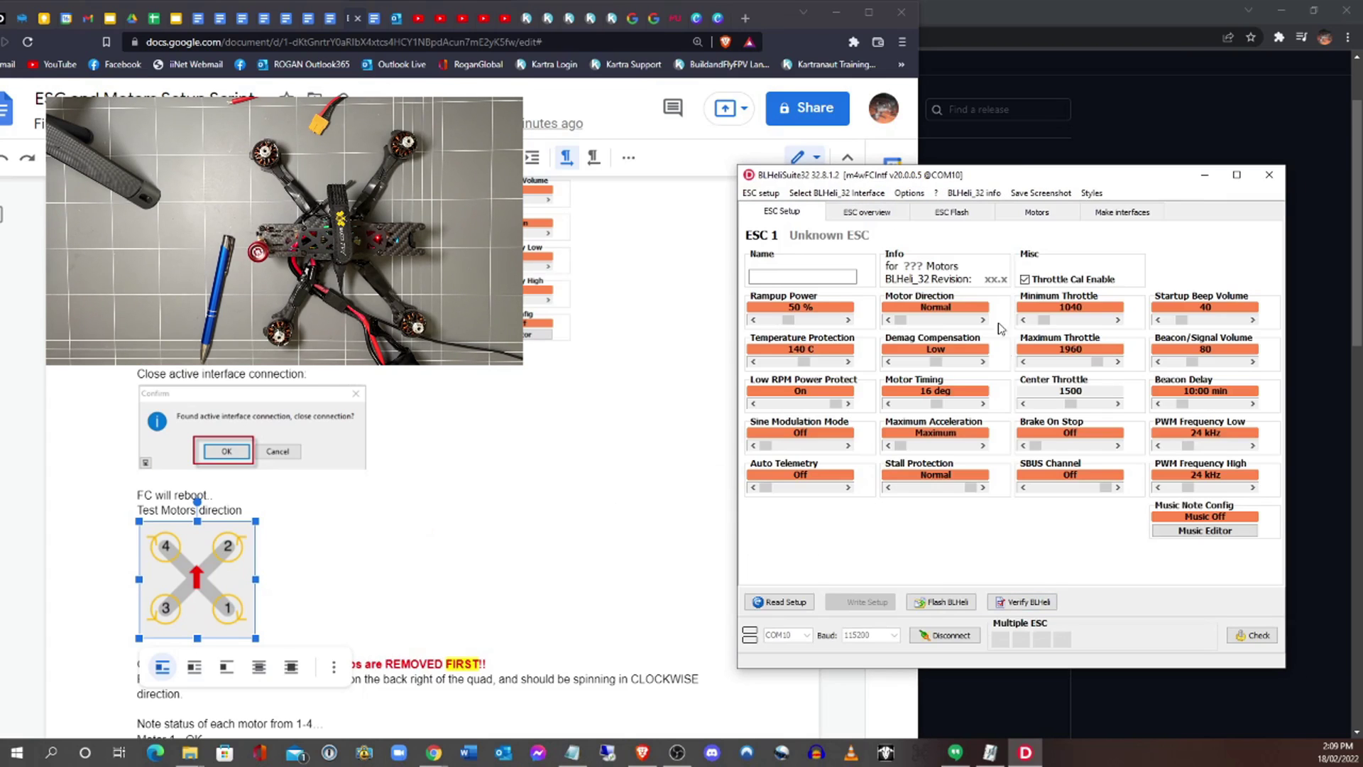
left_click_drag(1005, 178, 981, 171)
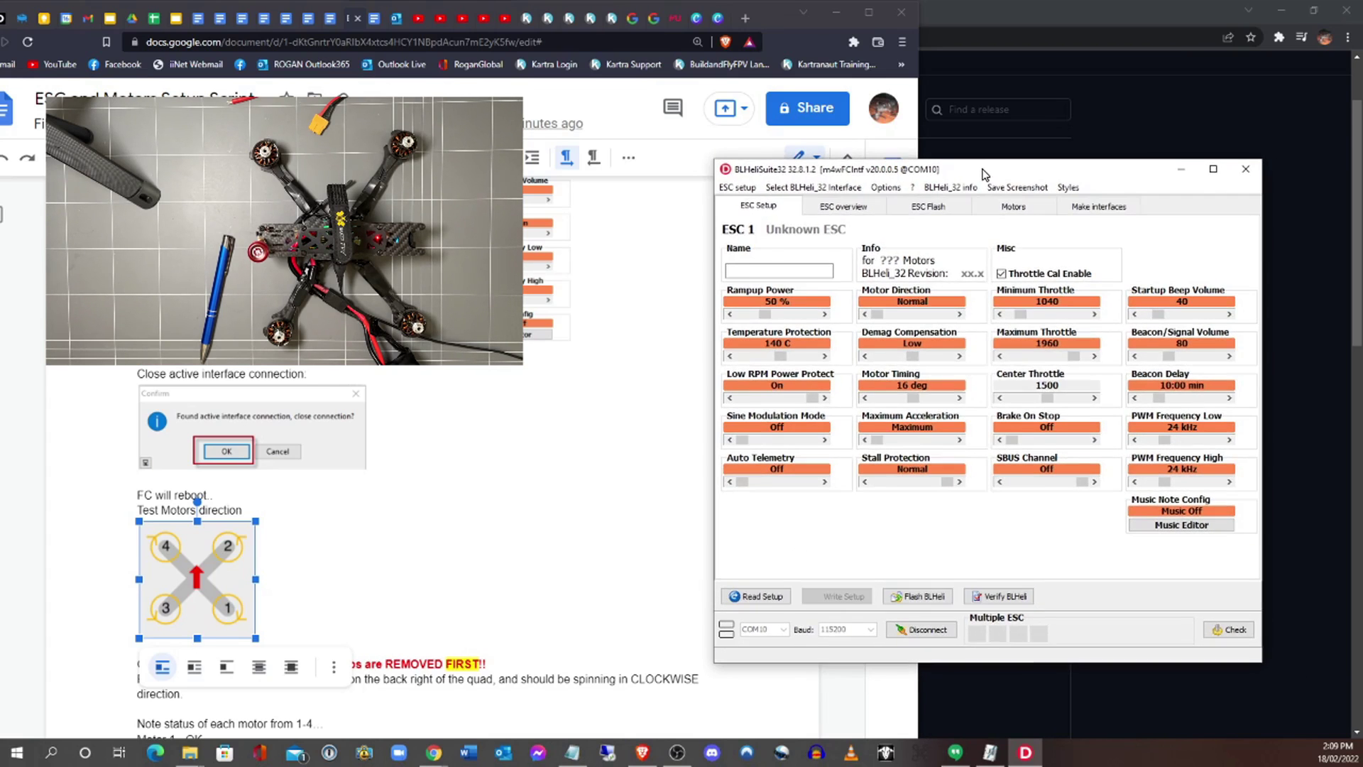
left_click(934, 208)
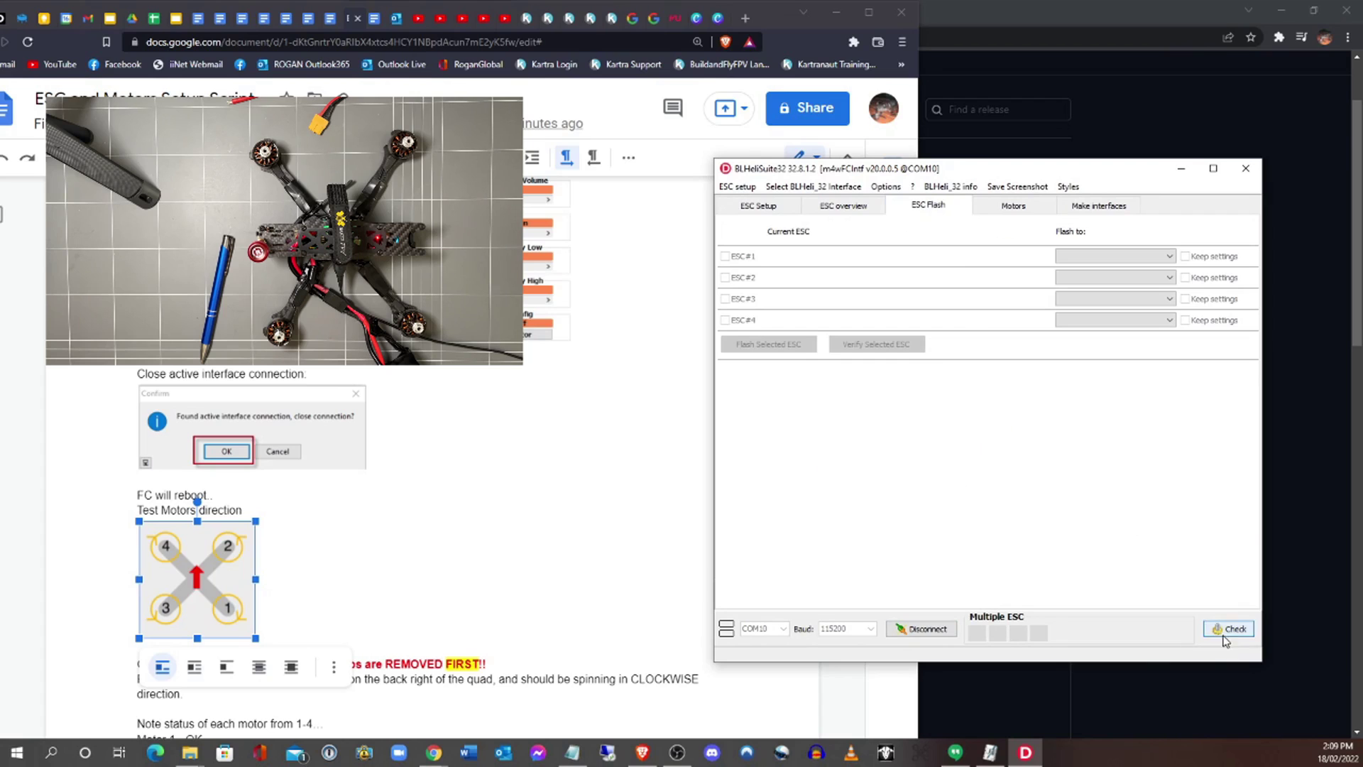
left_click(1222, 634)
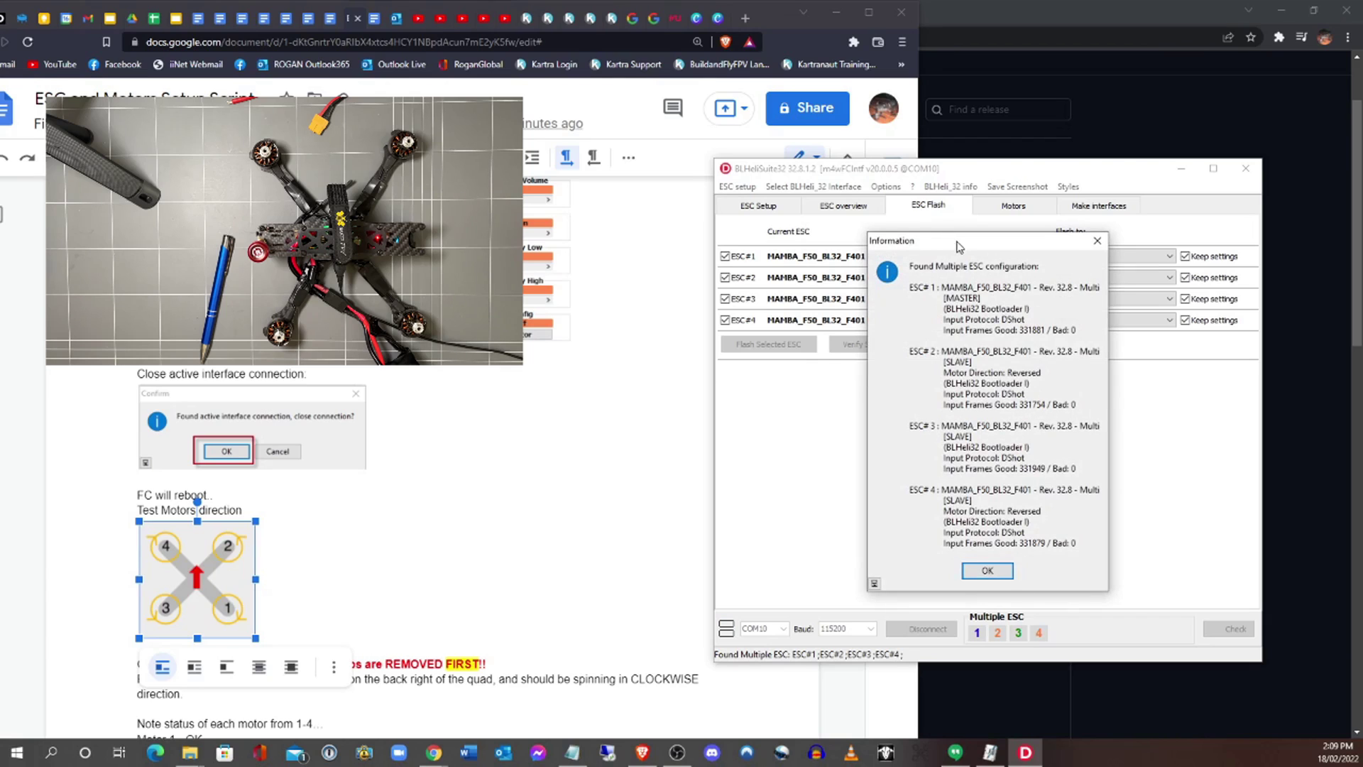
left_click_drag(958, 241, 944, 231)
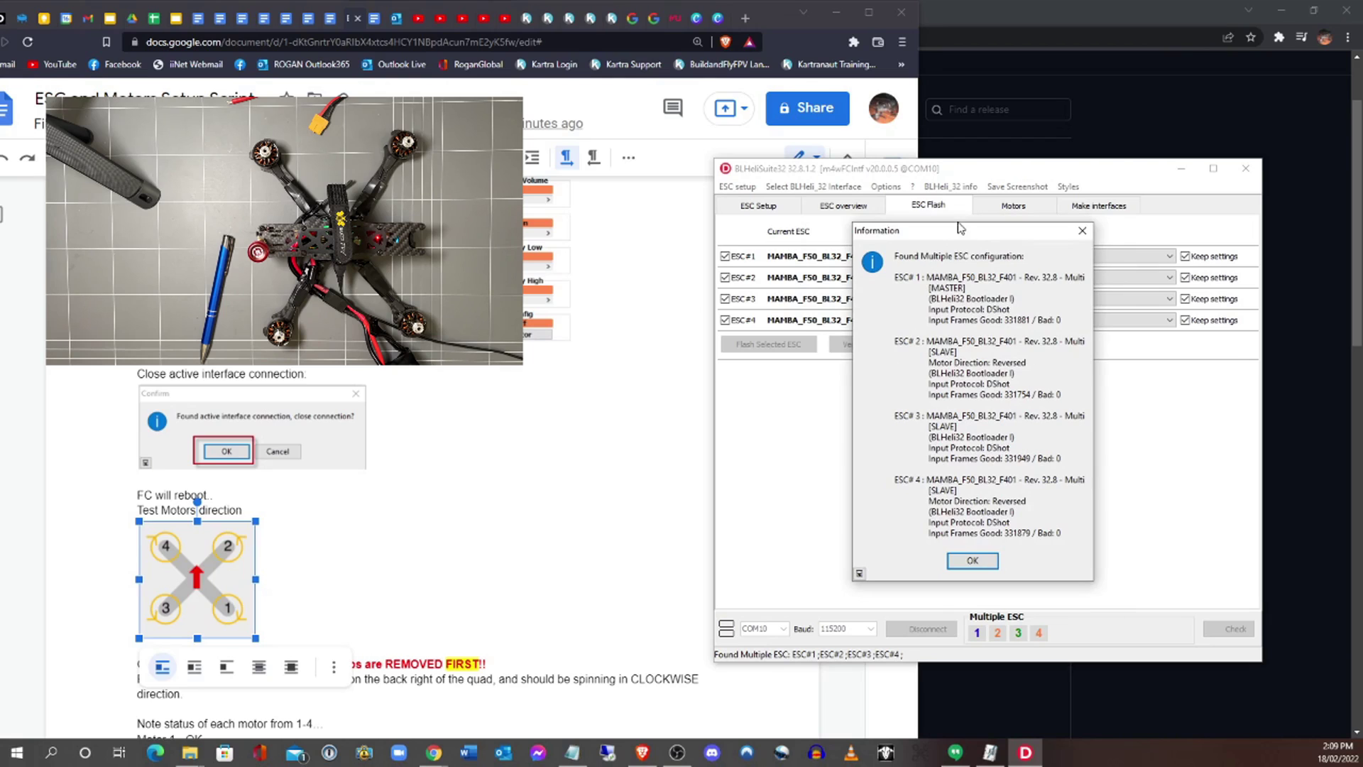
left_click_drag(963, 231, 588, 270)
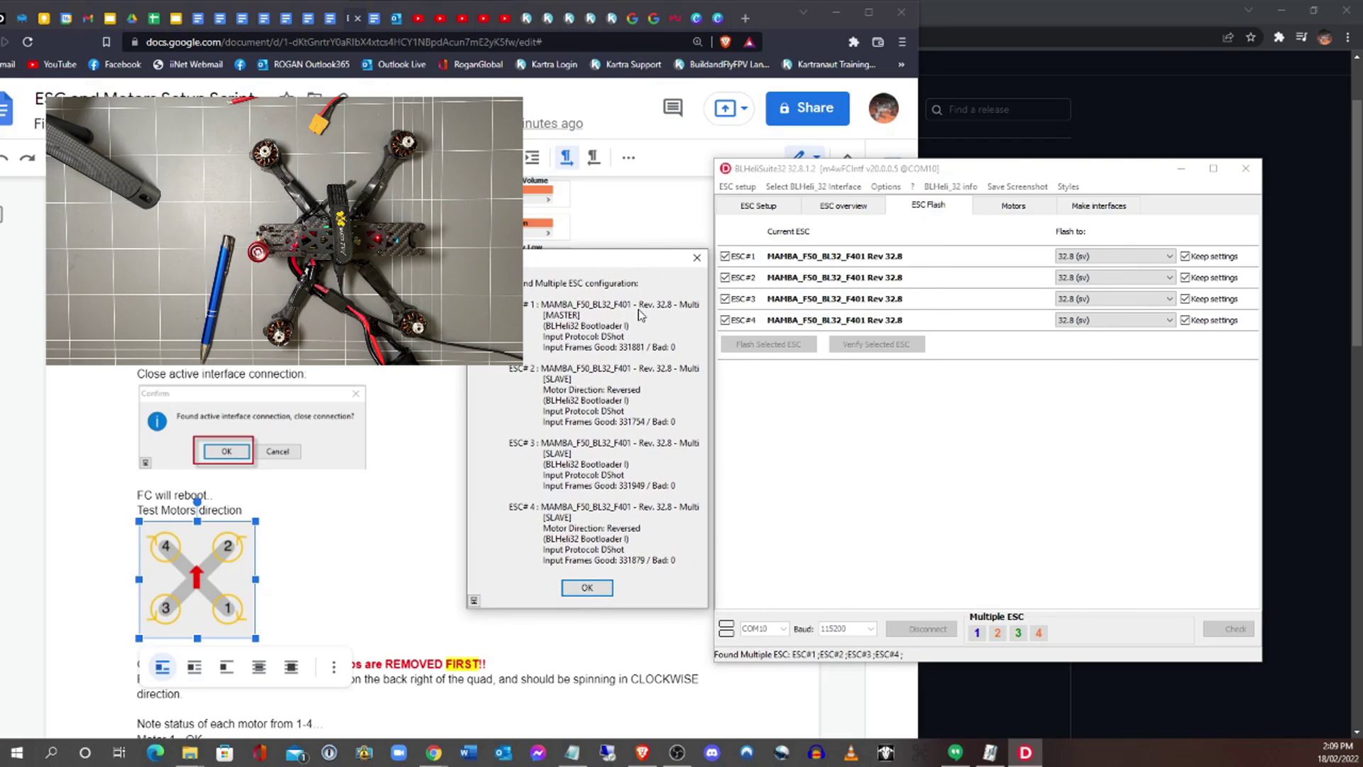
key("Return")
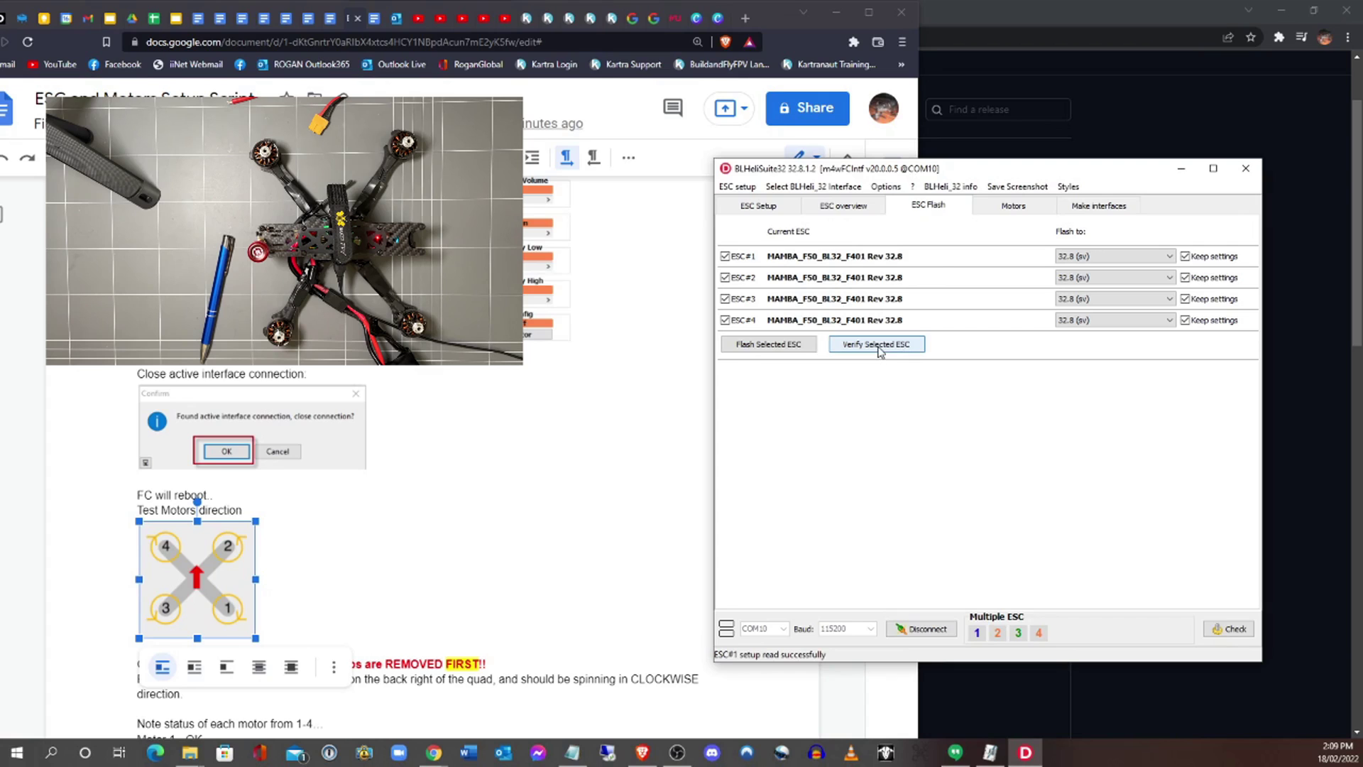
Step: Deselect ESCs 2–4, verify ESC 1 against the 32.8 hex file, and acknowledge 'no differences'
left_click(725, 278)
left_click(725, 299)
left_click(725, 321)
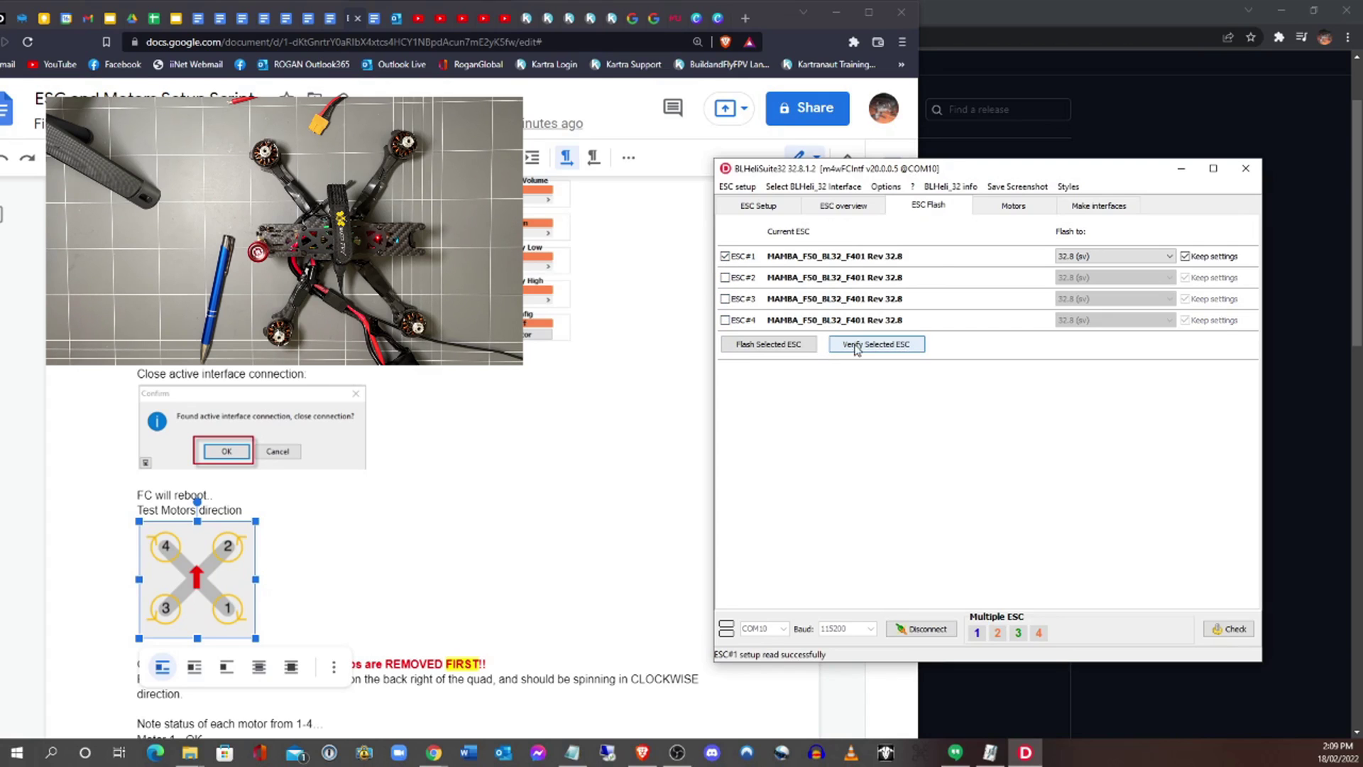
left_click(884, 347)
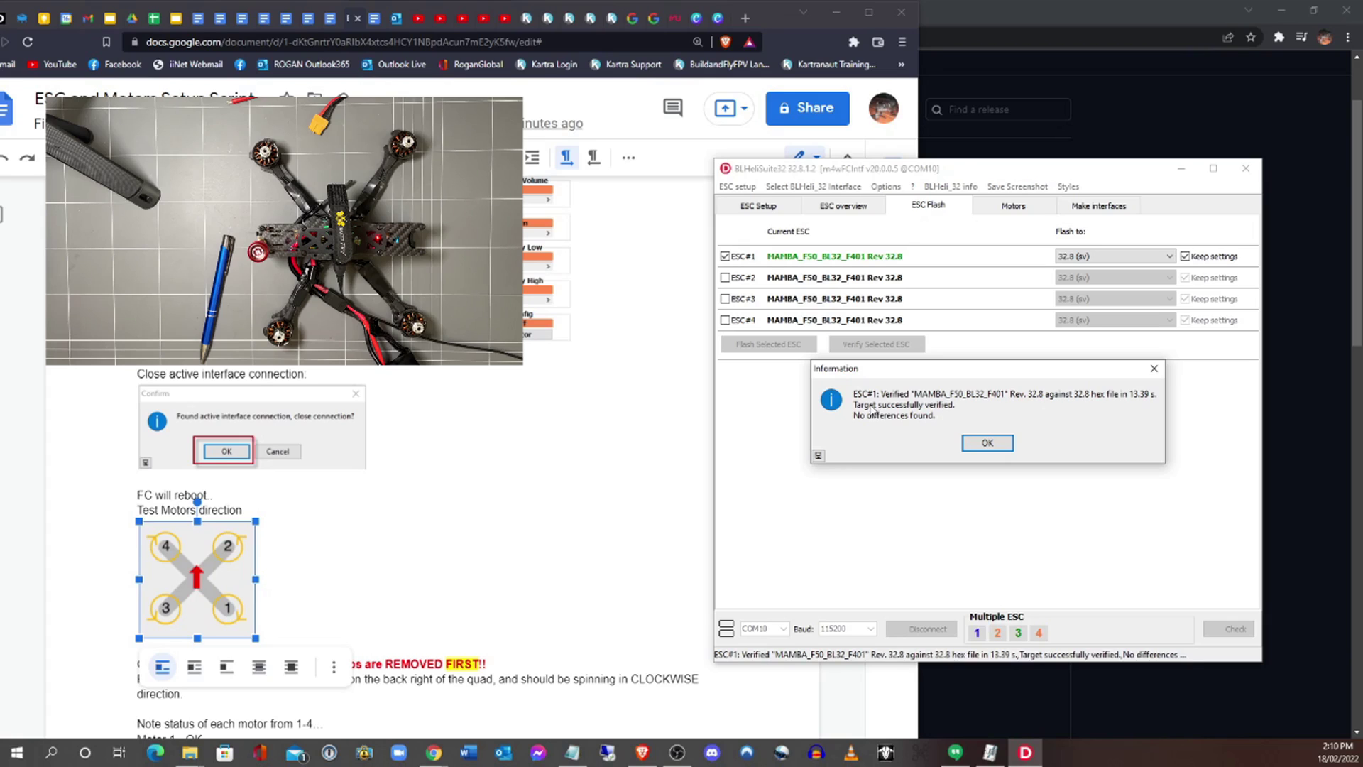
left_click(981, 443)
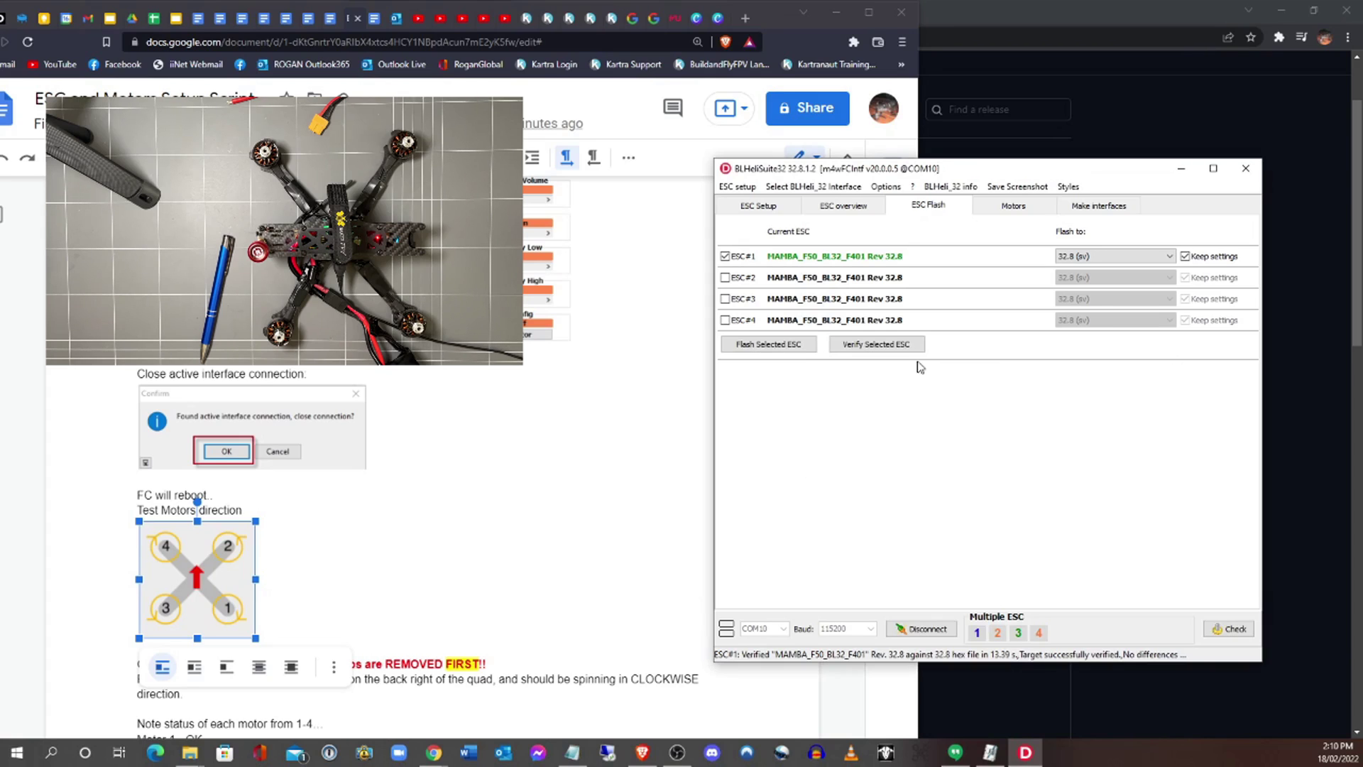
Step: Start a flash of ESC 1, back out at the same-firmware warning, and reposition the window
left_click(776, 346)
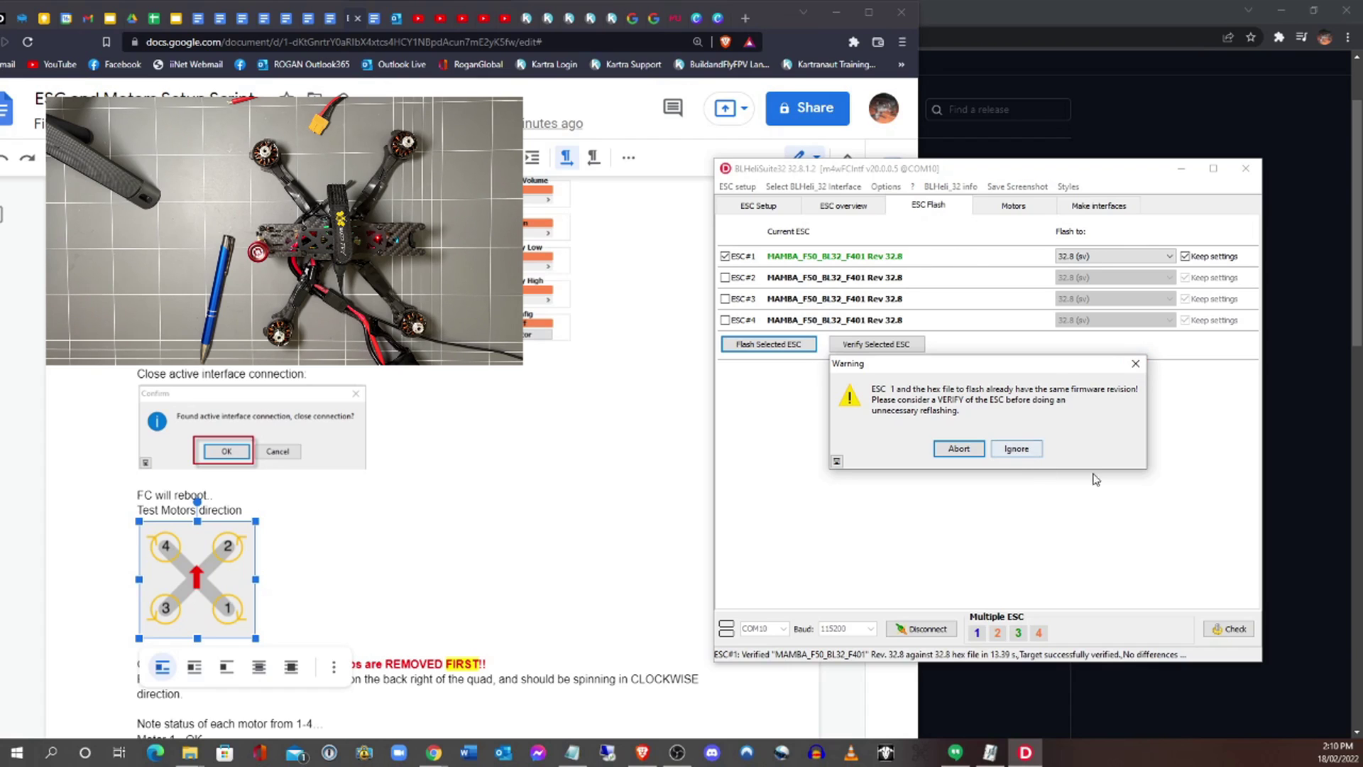
left_click(1136, 364)
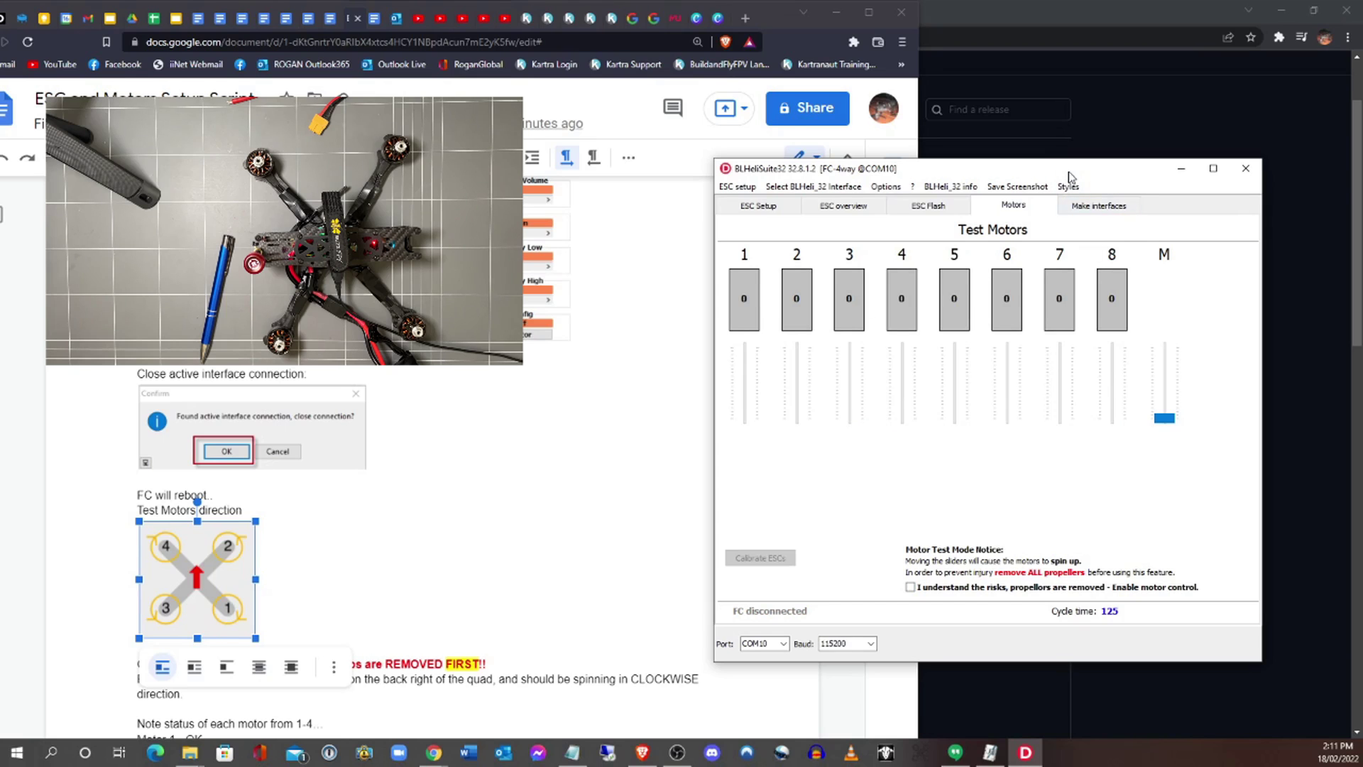
left_click_drag(1070, 176, 1046, 169)
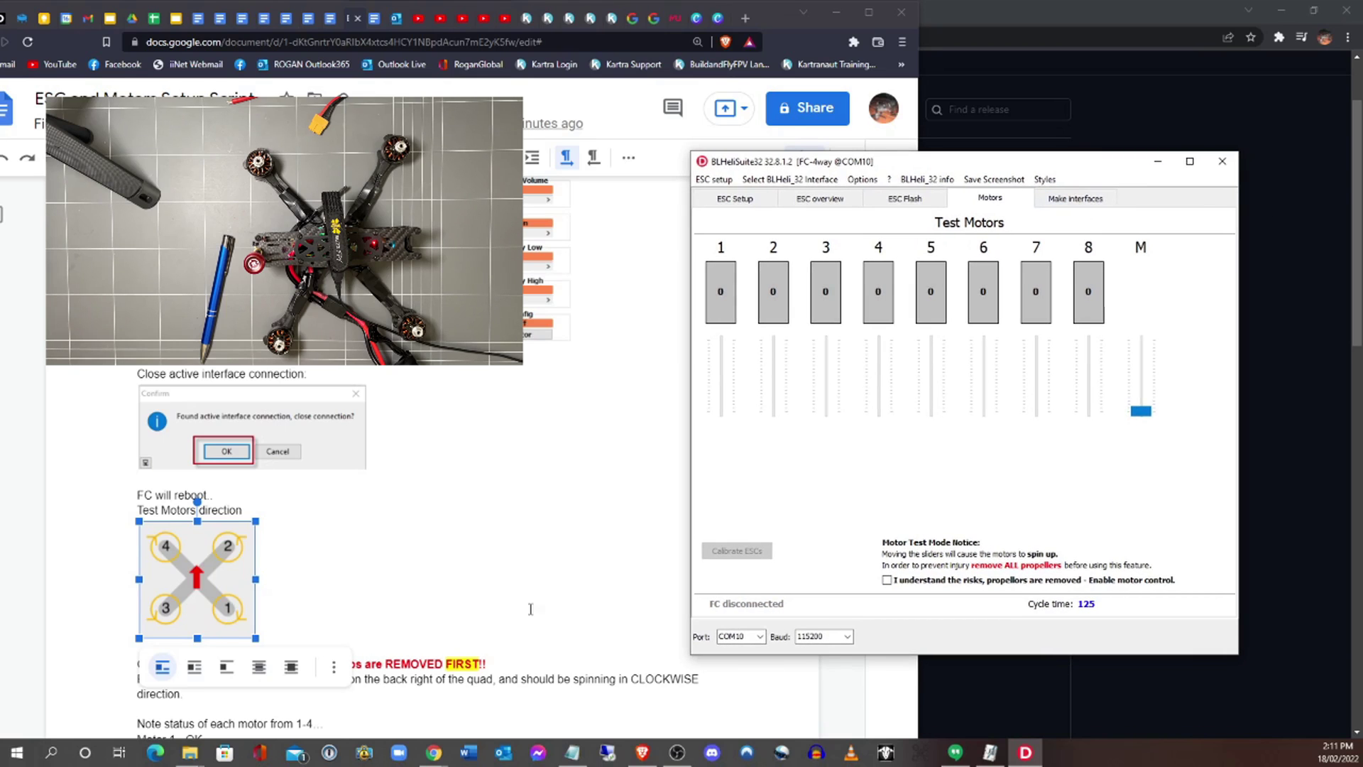